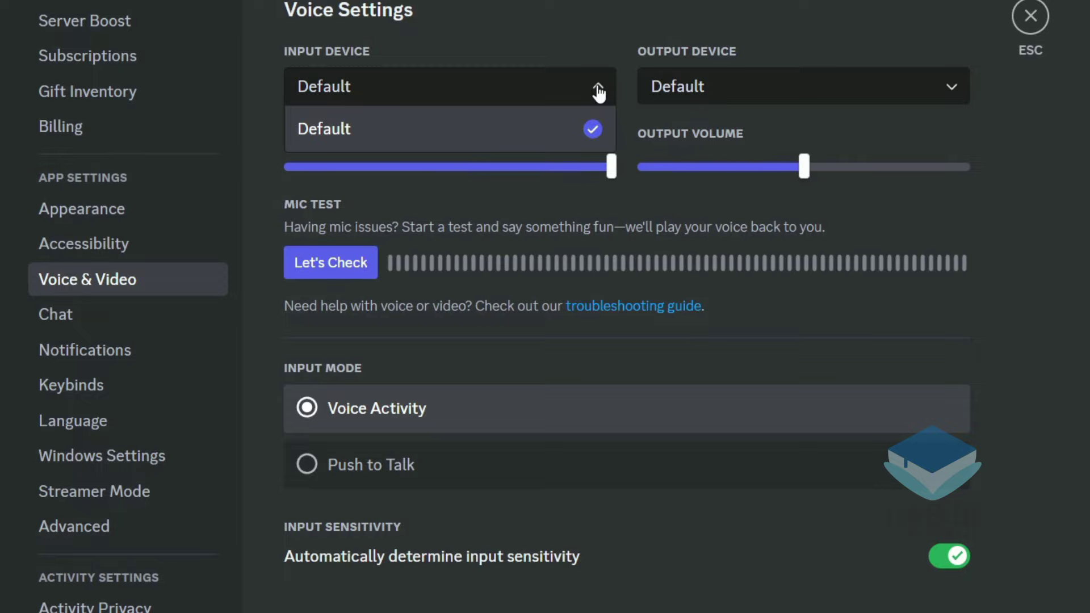
# - Check the available input and output devices in Discord's voice settings and start the microphone test
pyautogui.click(604, 90)
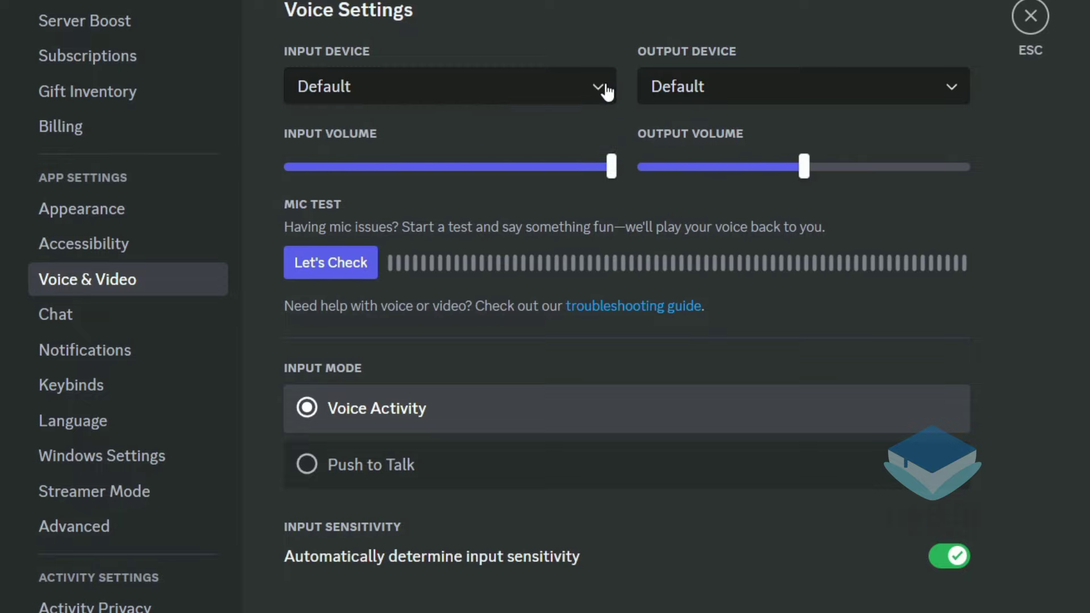
pyautogui.click(907, 89)
pyautogui.click(908, 90)
pyautogui.scroll(-2, 427, 279)
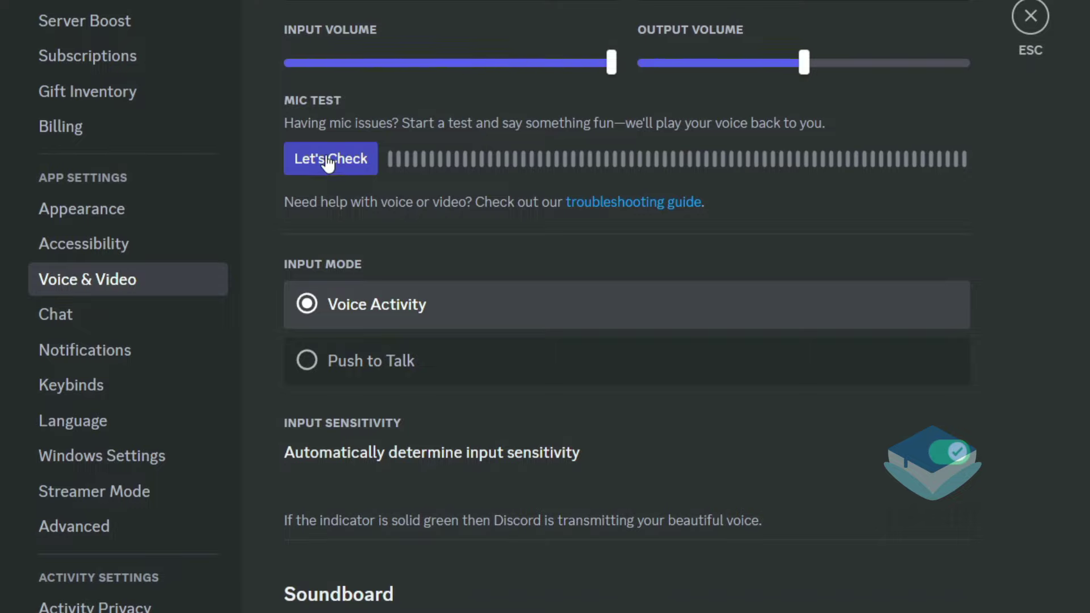
pyautogui.click(328, 160)
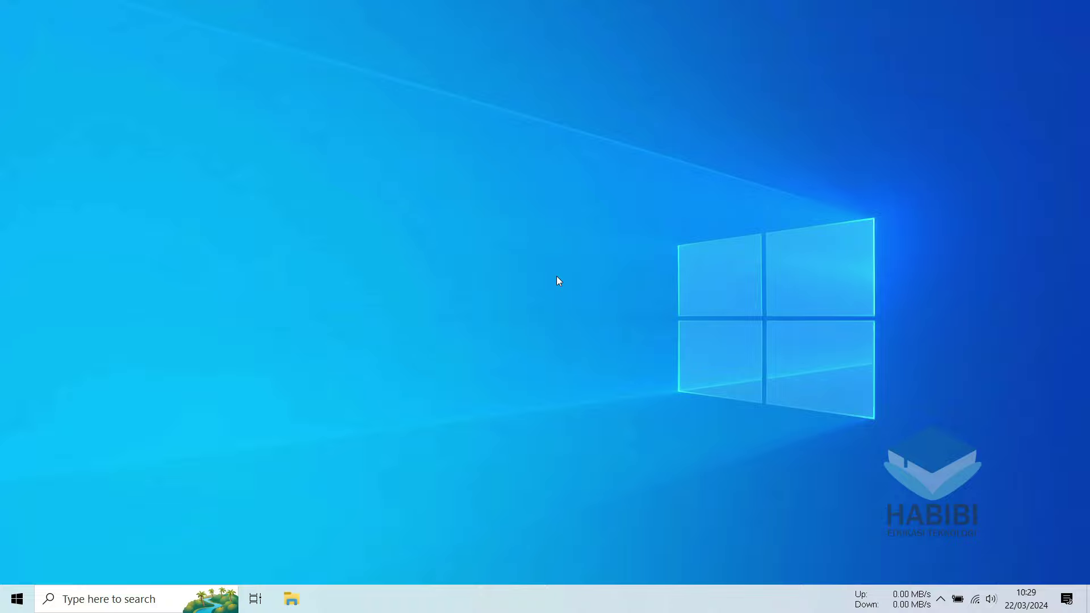
# - Launch Discord and open the Voice & Video page of its user settings
pyautogui.press('super')
pyautogui.write('discord')
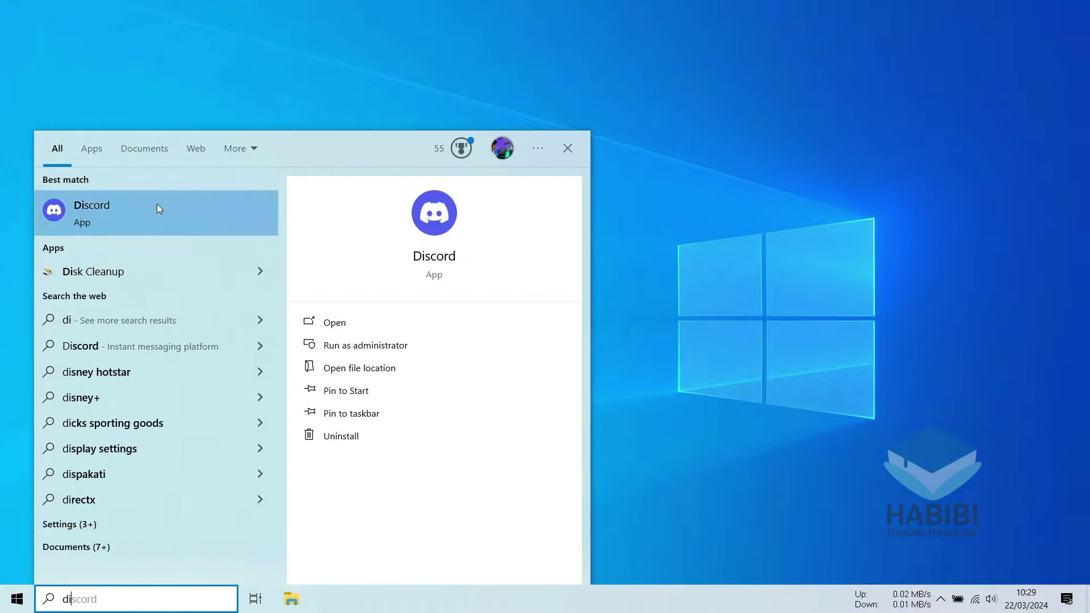
pyautogui.click(102, 204)
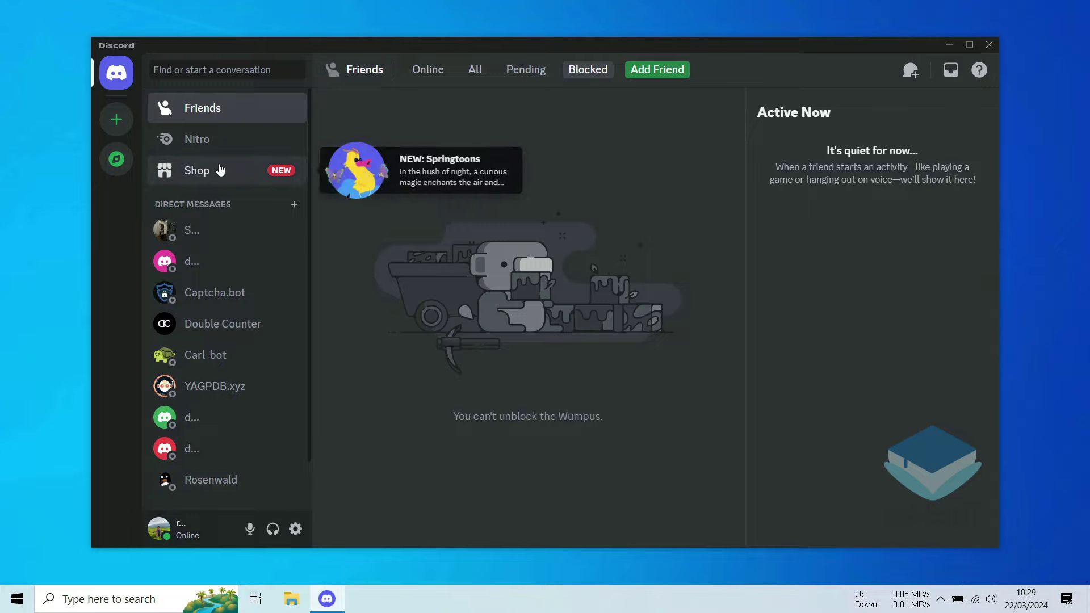
pyautogui.click(296, 530)
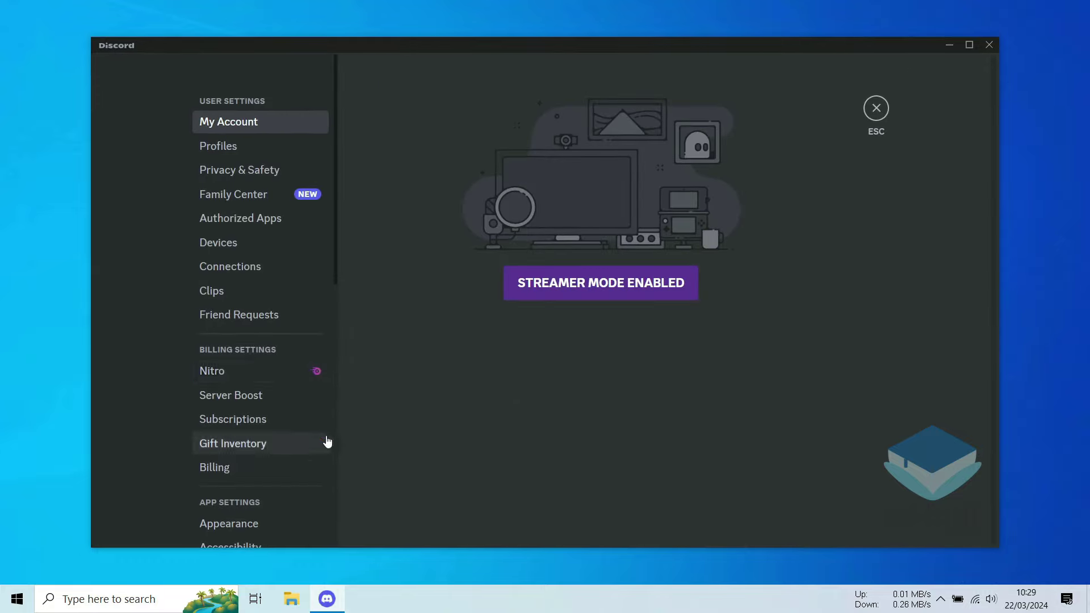
pyautogui.scroll(-5, 307, 352)
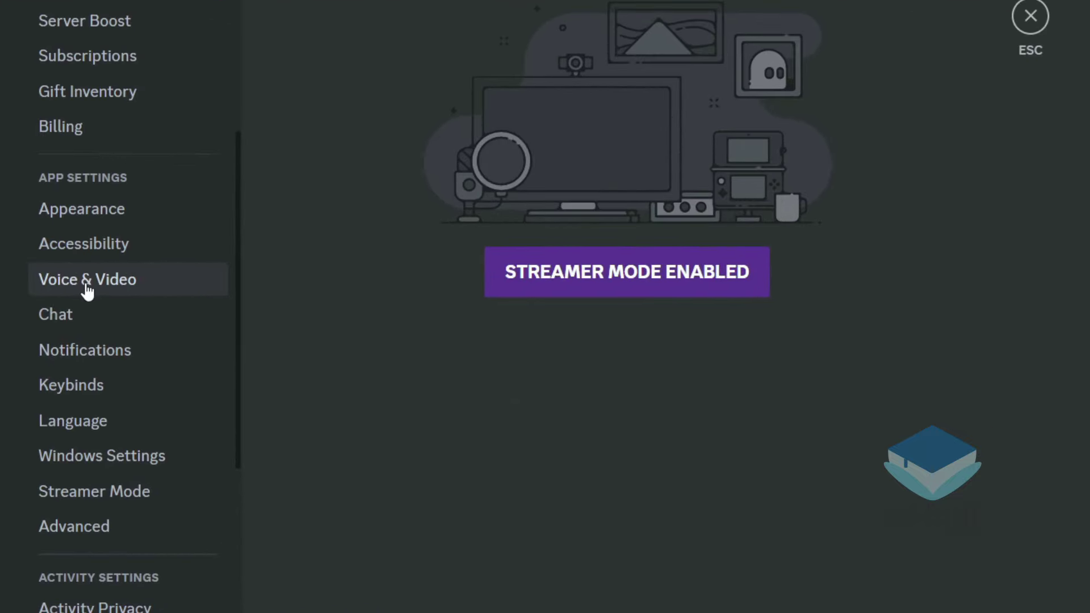
pyautogui.click(105, 285)
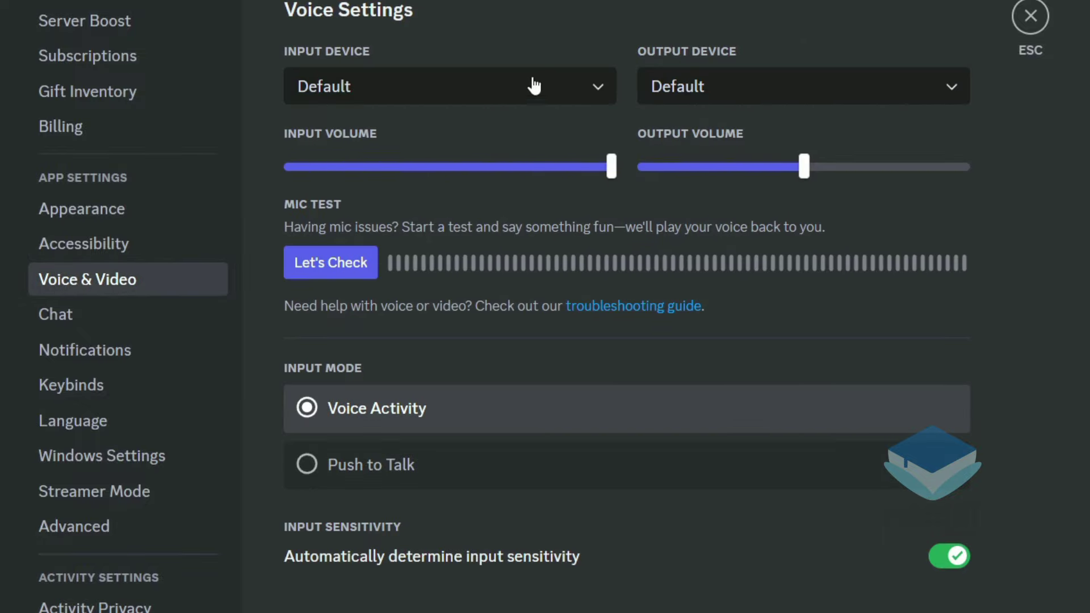
# - Examine which input and output devices the voice settings offer, then close Discord
pyautogui.click(598, 88)
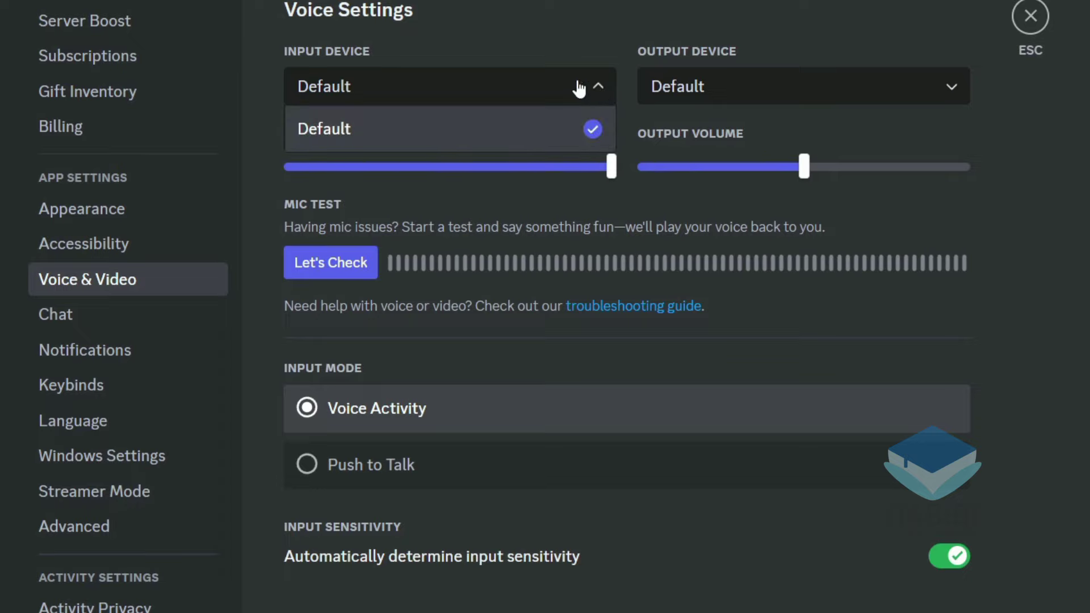
pyautogui.click(603, 88)
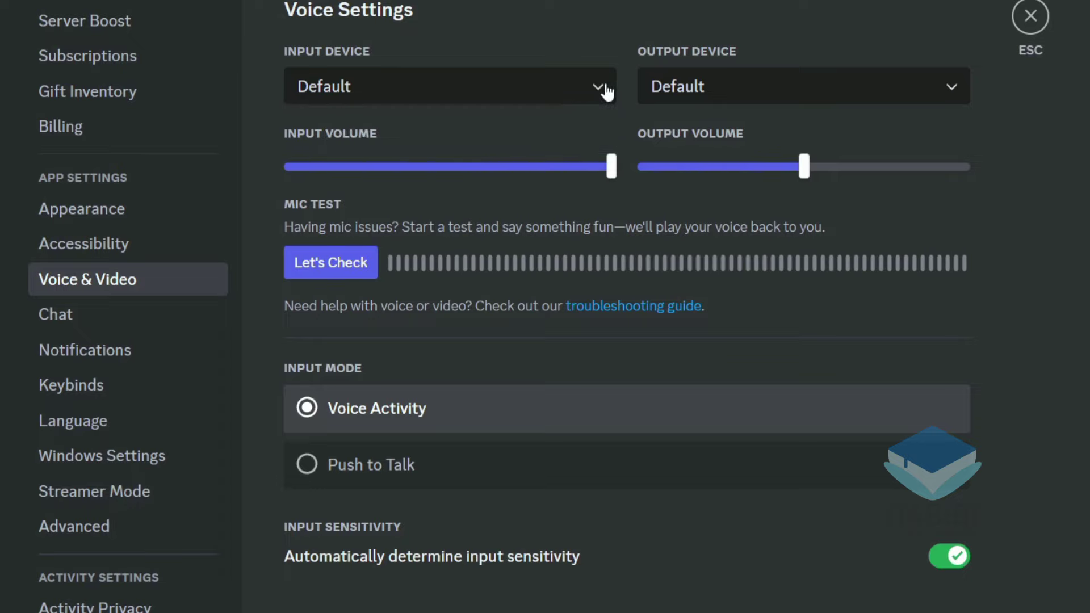
pyautogui.click(907, 90)
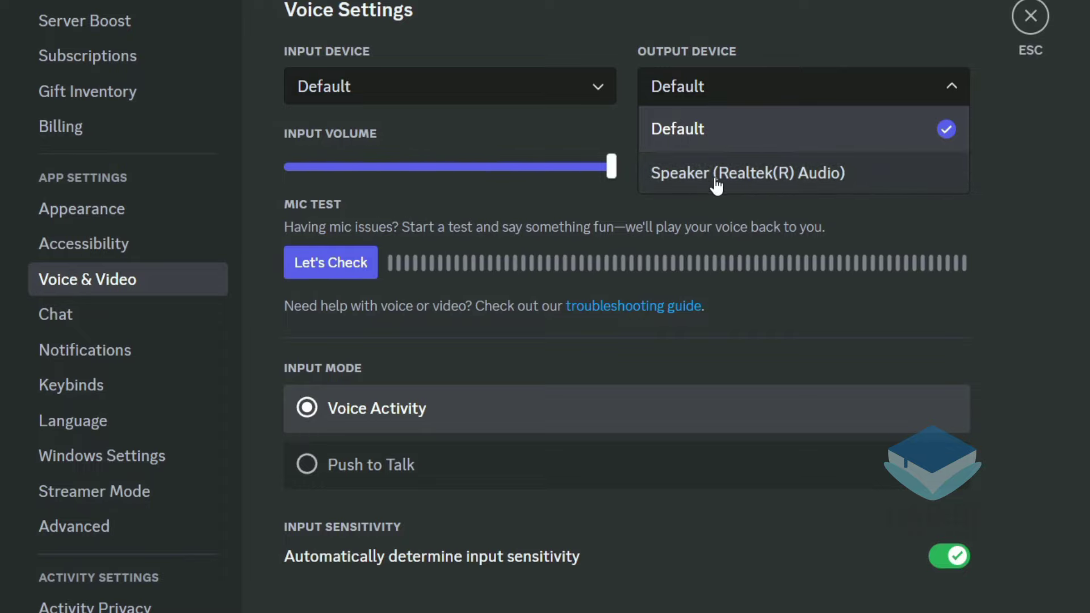
pyautogui.click(1030, 111)
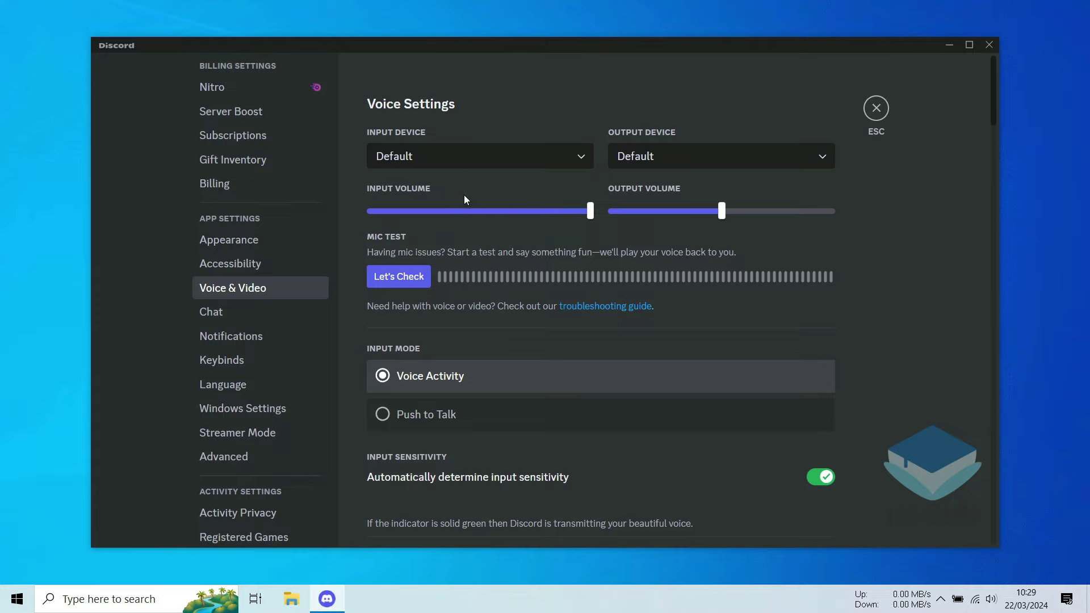
pyautogui.click(990, 43)
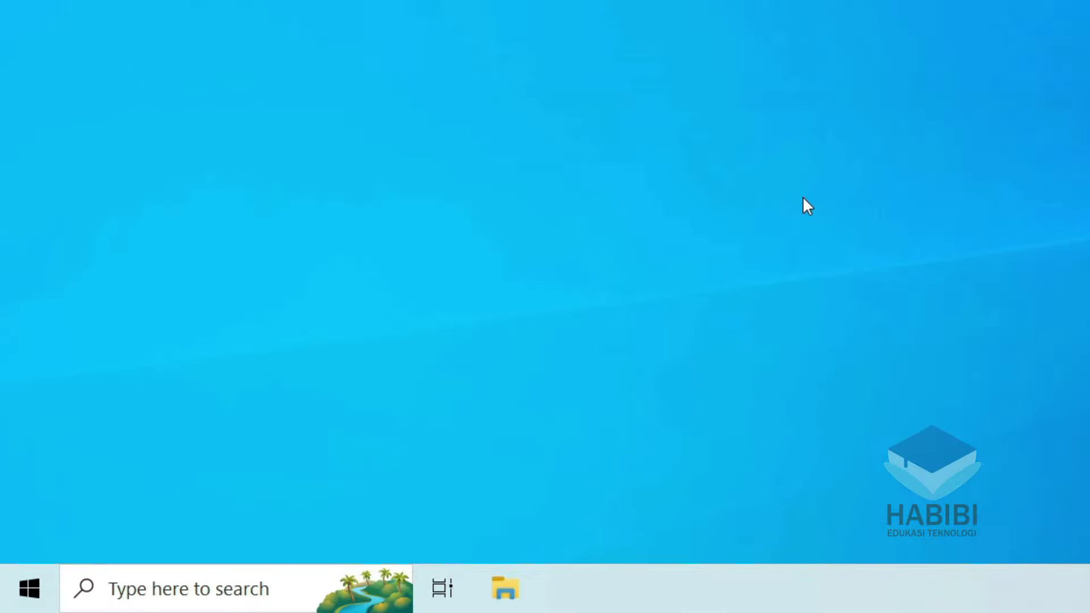
# - Search Windows for "microp" and open the Microphone privacy settings
pyautogui.press('super')
pyautogui.press('super')
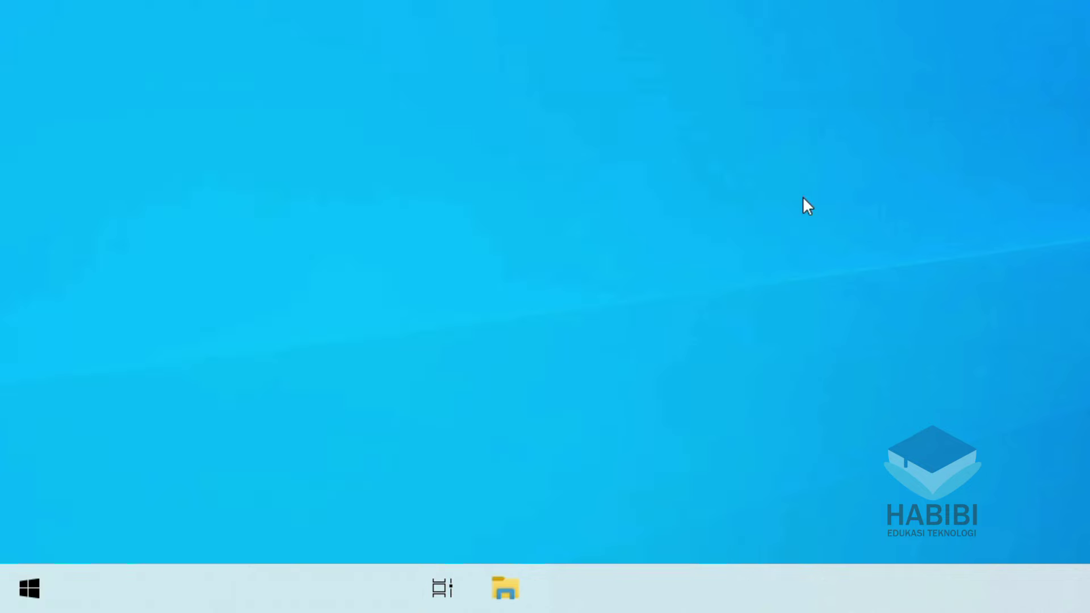
pyautogui.press('super')
pyautogui.write('microp')
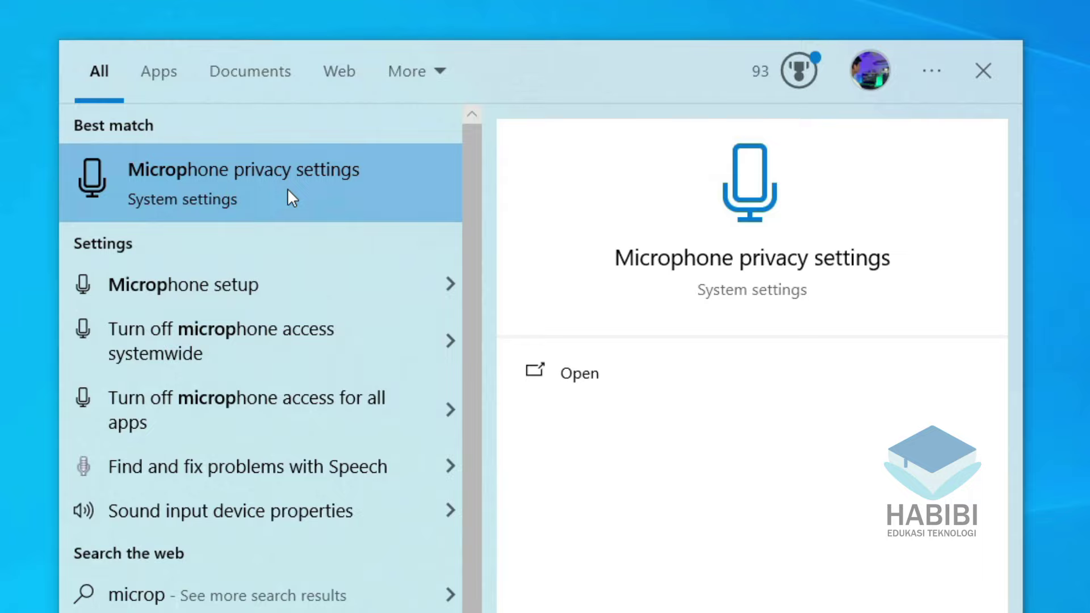
pyautogui.click(287, 189)
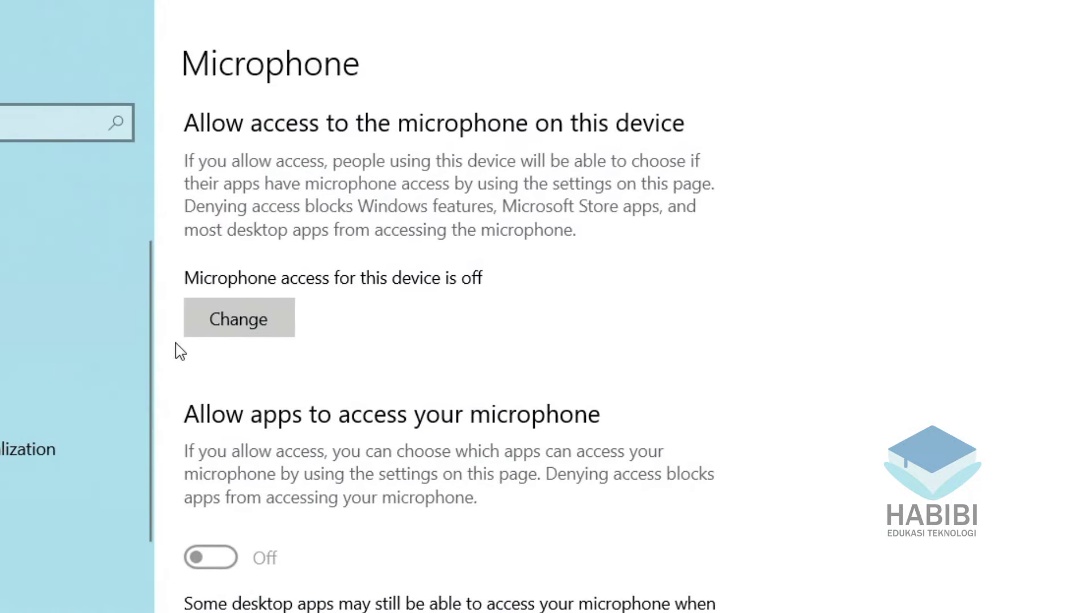
# - Turn on microphone access for this device and allow apps to access the microphone
pyautogui.click(249, 319)
pyautogui.click(117, 238)
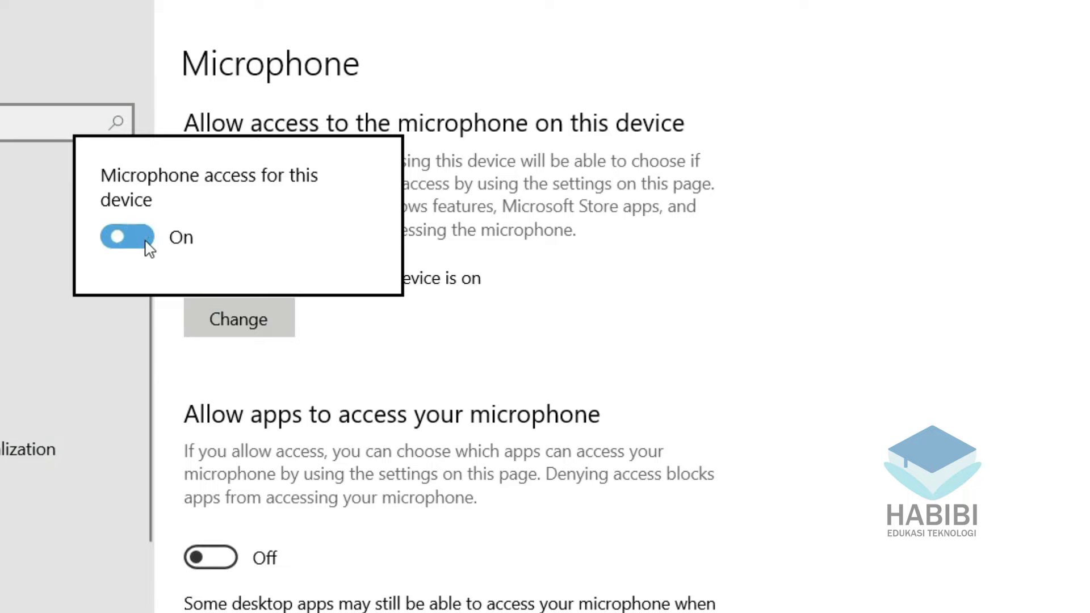
pyautogui.click(444, 325)
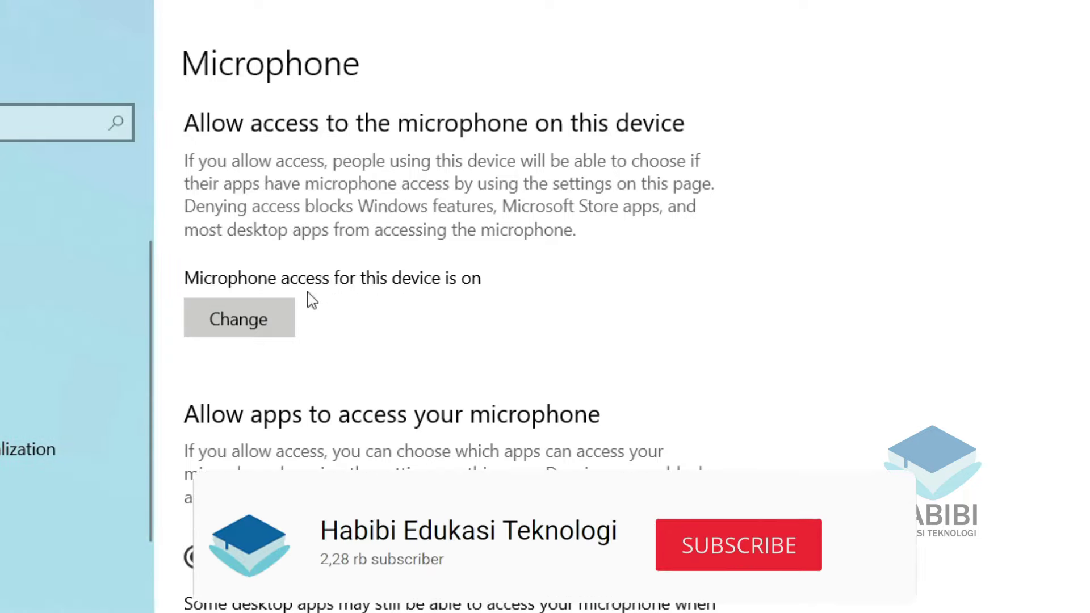
pyautogui.click(241, 319)
pyautogui.click(389, 343)
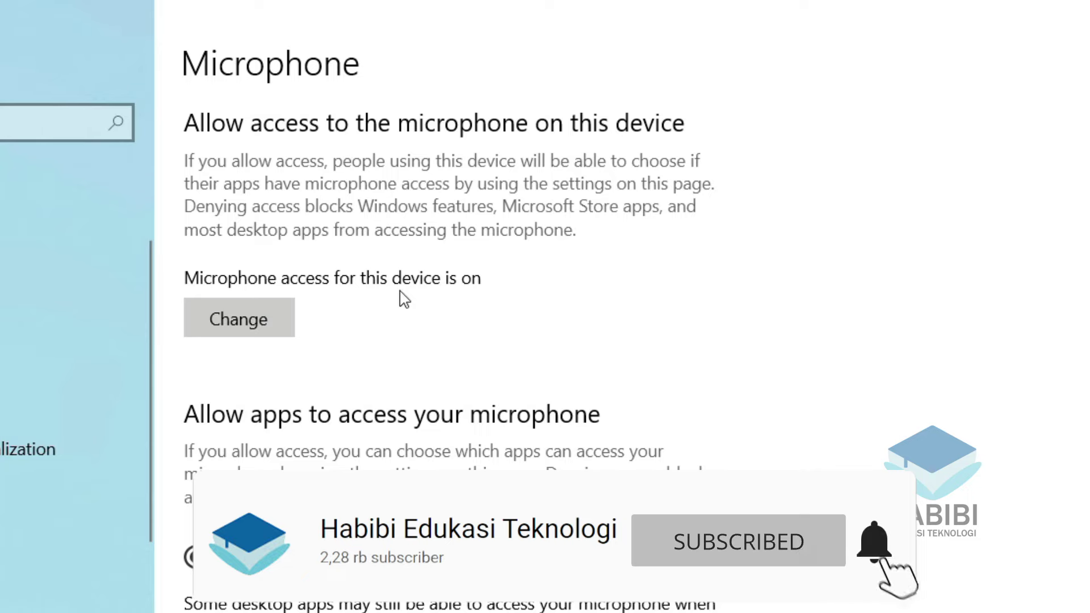
pyautogui.scroll(-3, 311, 357)
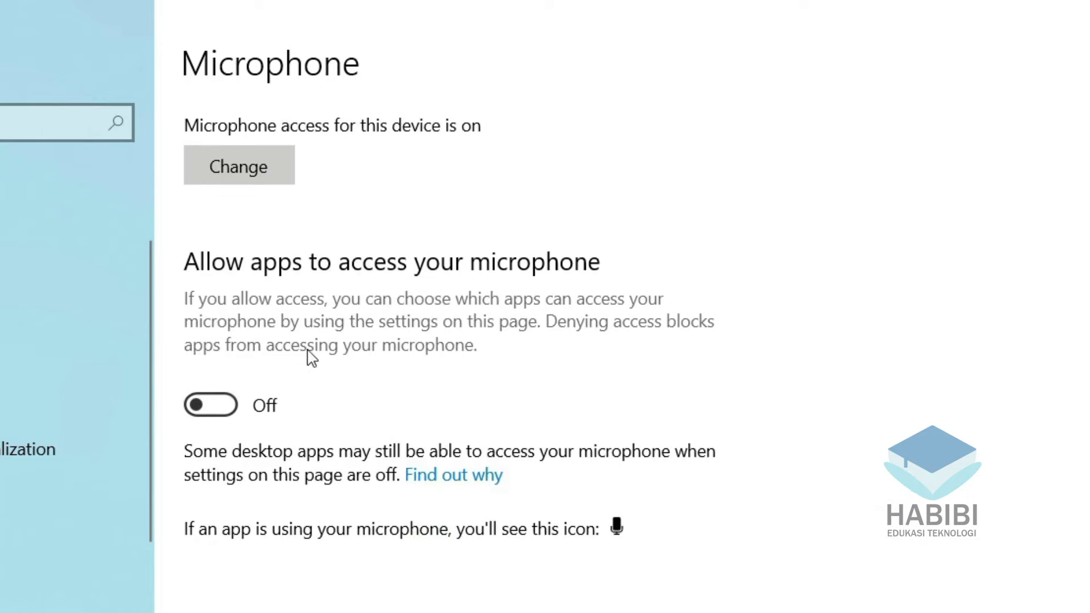
pyautogui.click(225, 404)
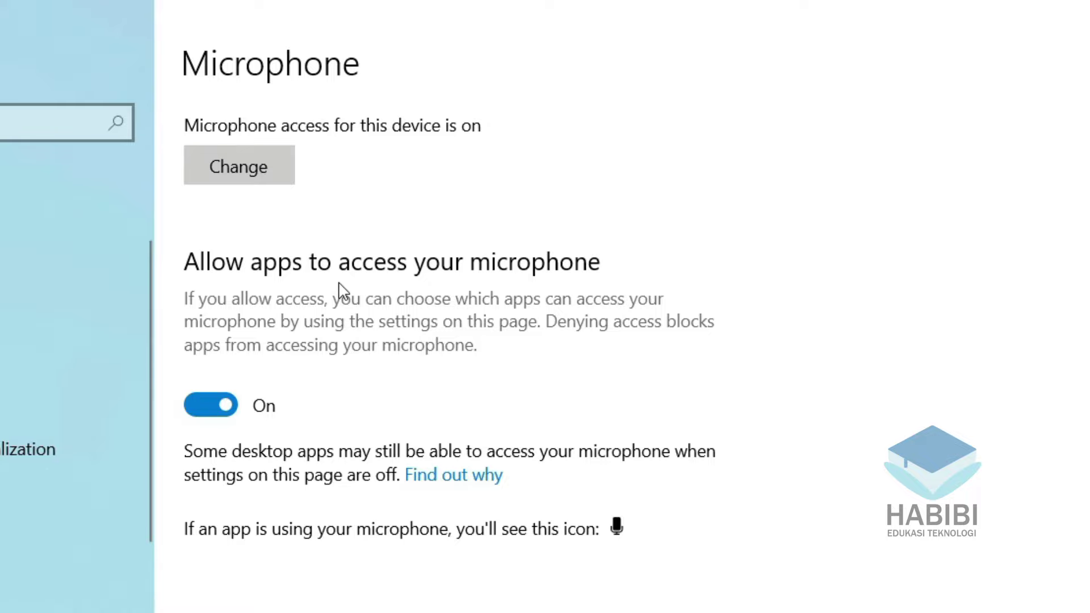
# - Review the individual apps' microphone permissions and check the setting that allows desktop apps to access the microphone
pyautogui.scroll(-10, 551, 591)
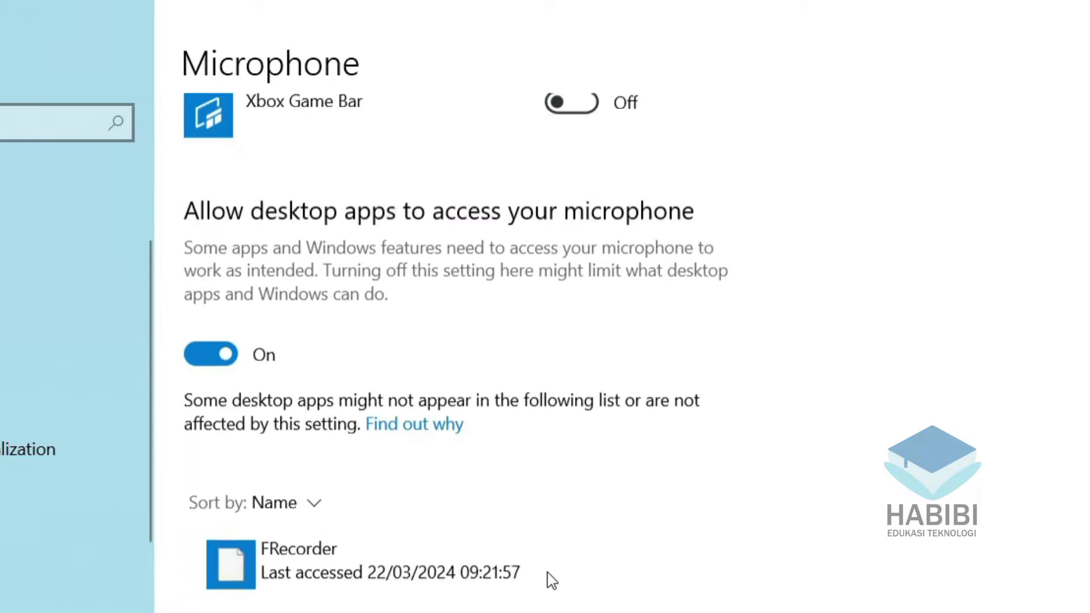
pyautogui.scroll(6, 810, 265)
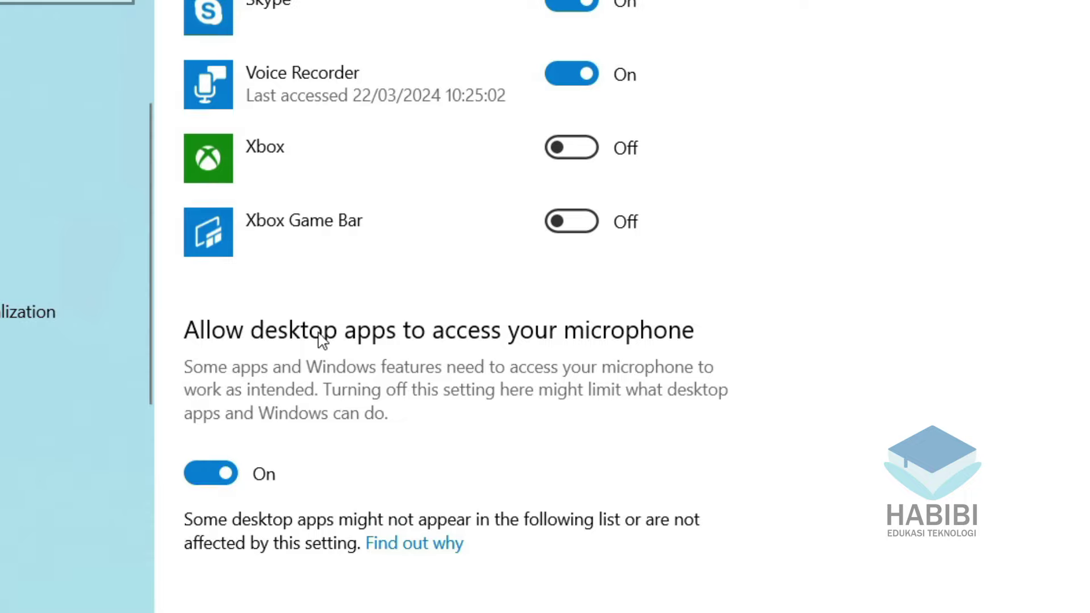
pyautogui.click(227, 480)
pyautogui.click(226, 483)
pyautogui.scroll(9, 302, 509)
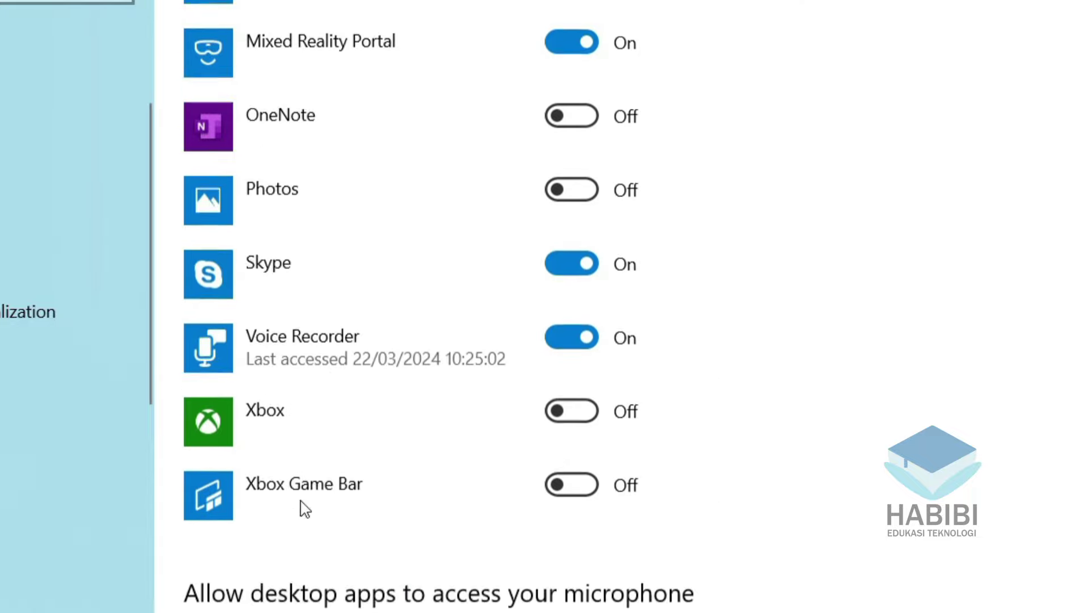
pyautogui.scroll(5, 408, 306)
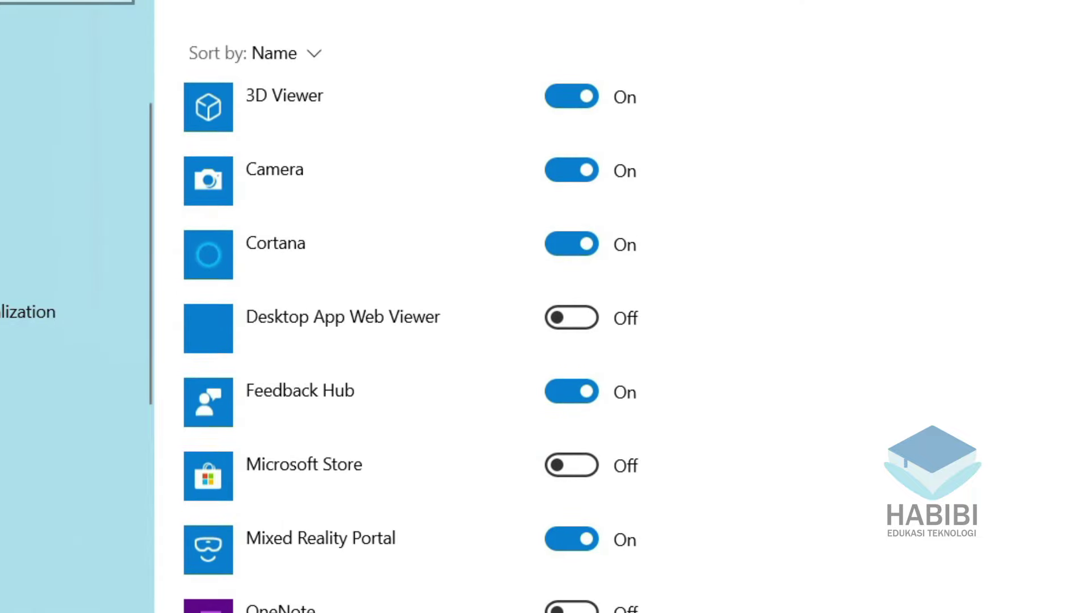
pyautogui.scroll(13, 409, 307)
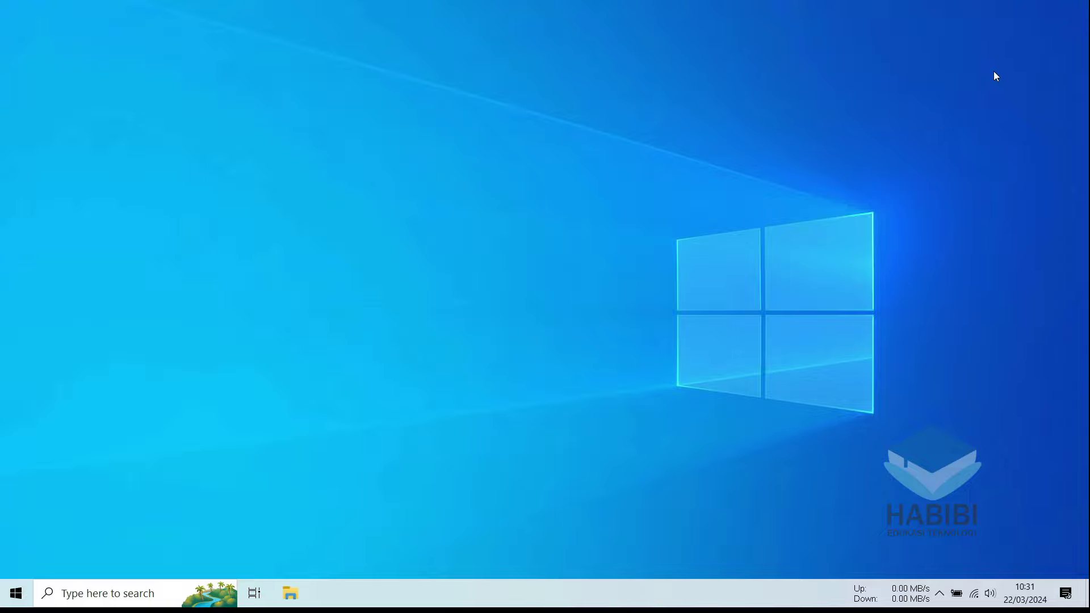
# - Open Voice Recorder to check whether the microphone is available for recording, and close it again
pyautogui.press('super')
pyautogui.write('voice')
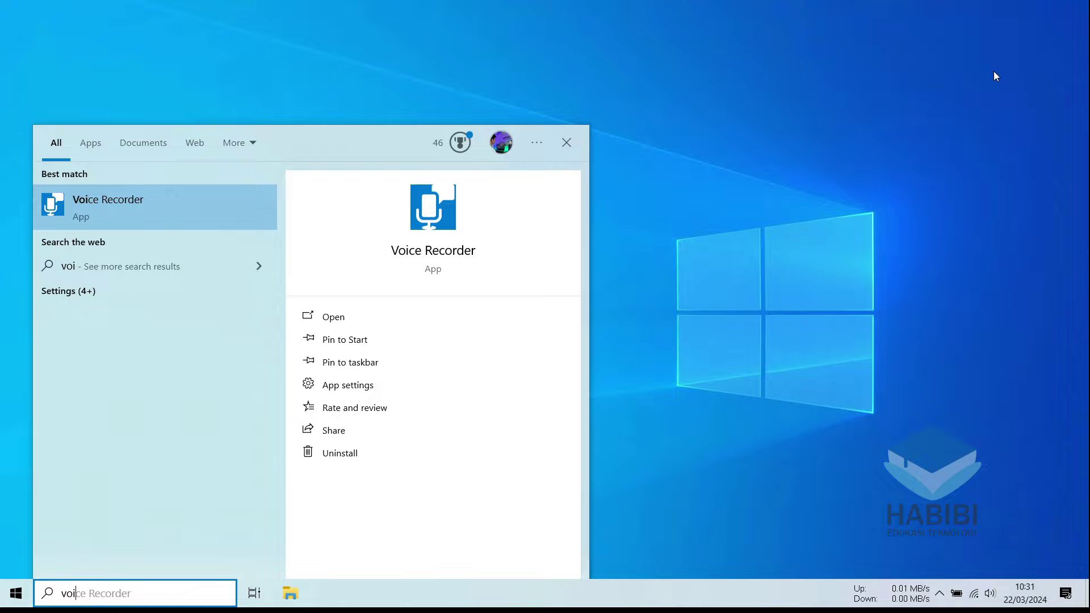
pyautogui.click(164, 202)
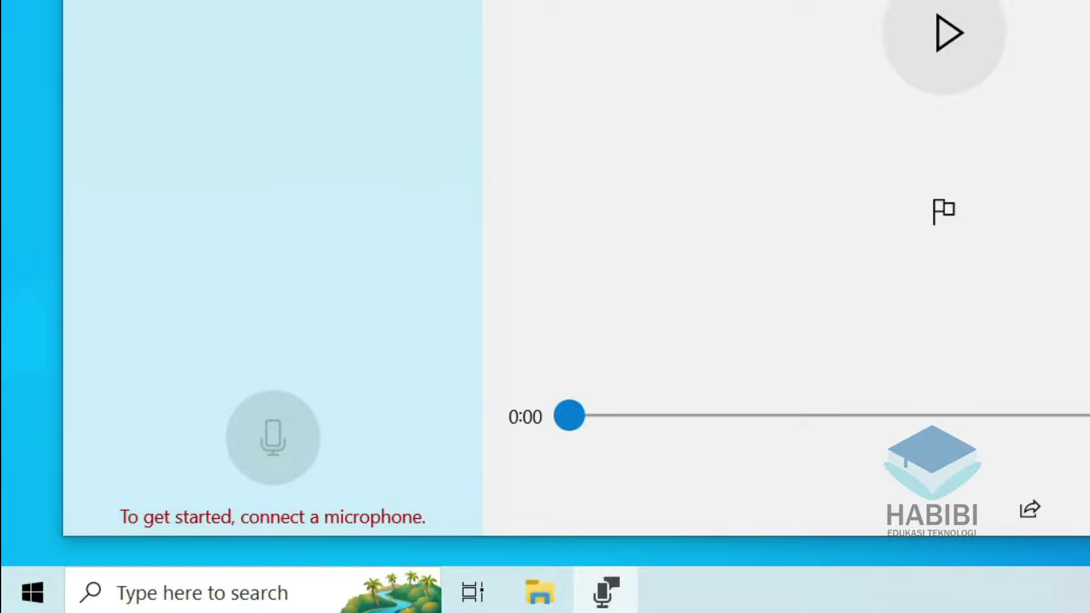
pyautogui.hotkey('alt', 'F4')
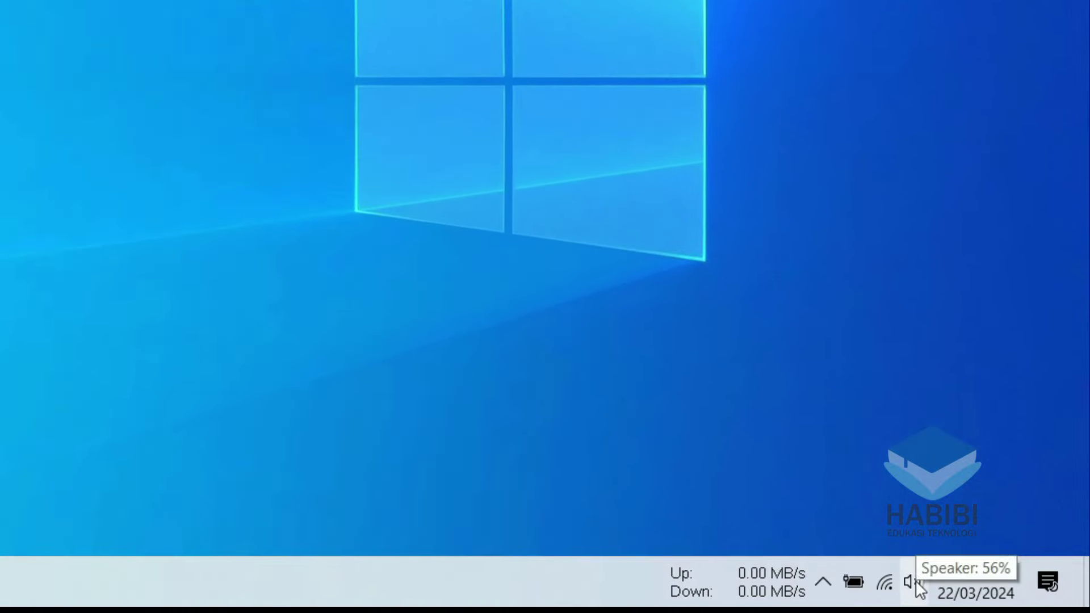
# - Open the Windows Sound settings and check the choice of input devices
pyautogui.rightClick(992, 595)
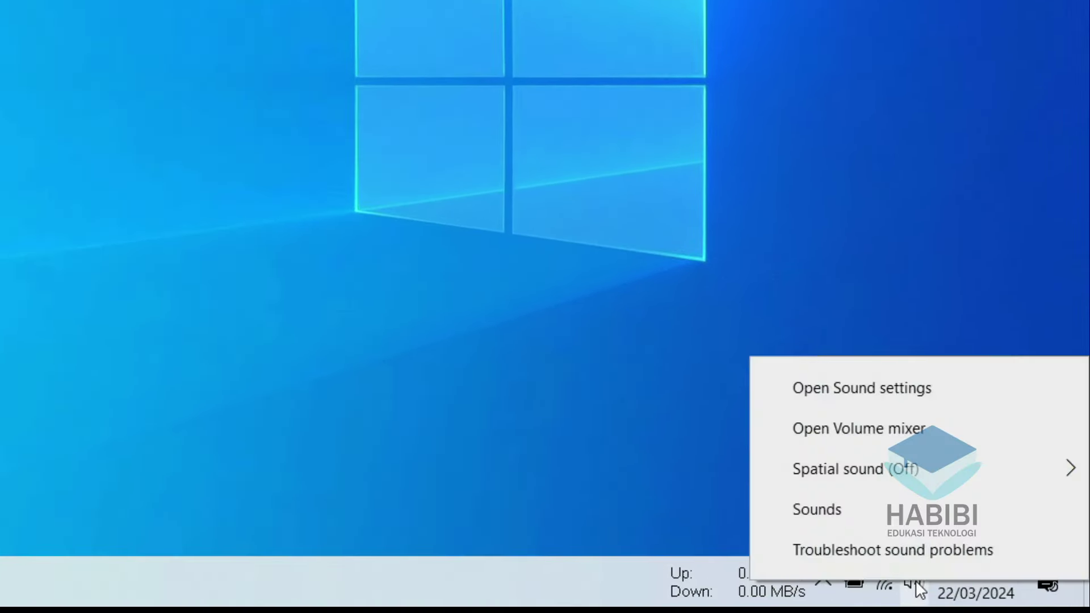
pyautogui.click(883, 392)
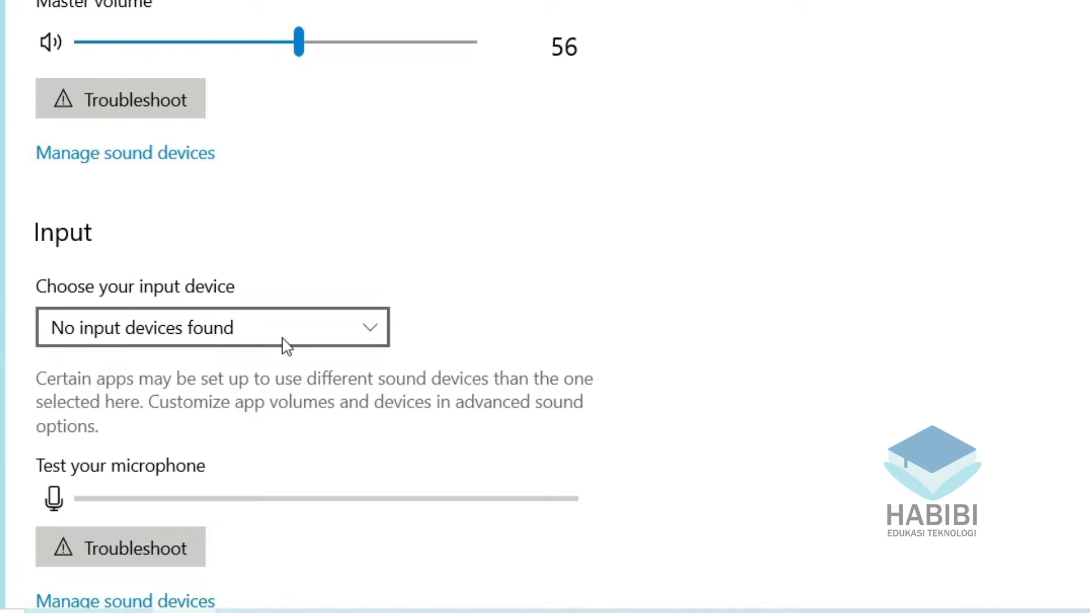
pyautogui.click(368, 331)
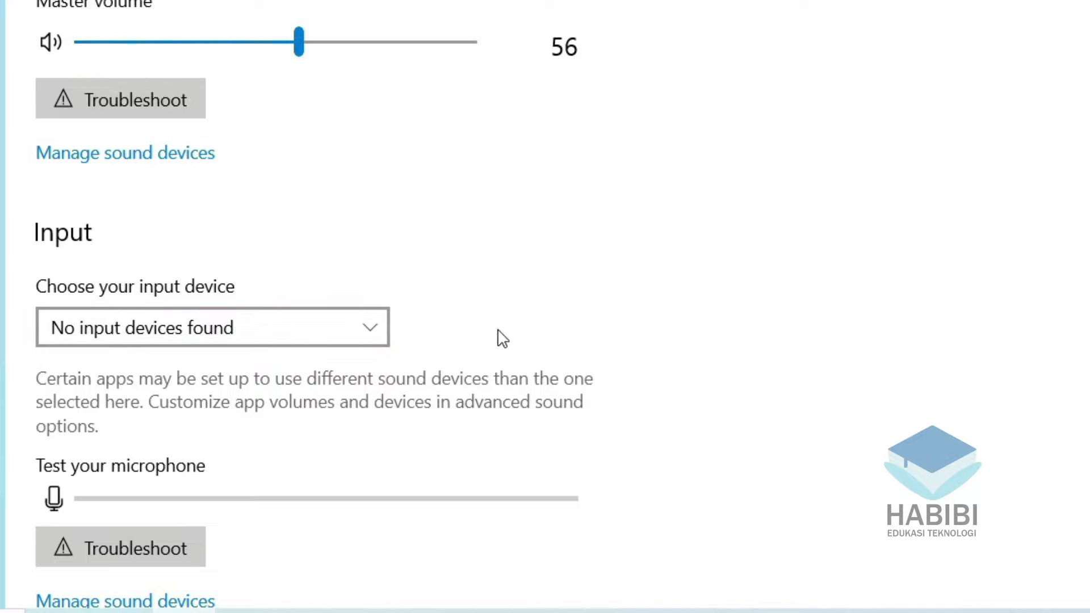
# - Enable the disabled Microphone Array and Stereo Mix input devices in the Windows sound device management settings
pyautogui.scroll(-3, 477, 344)
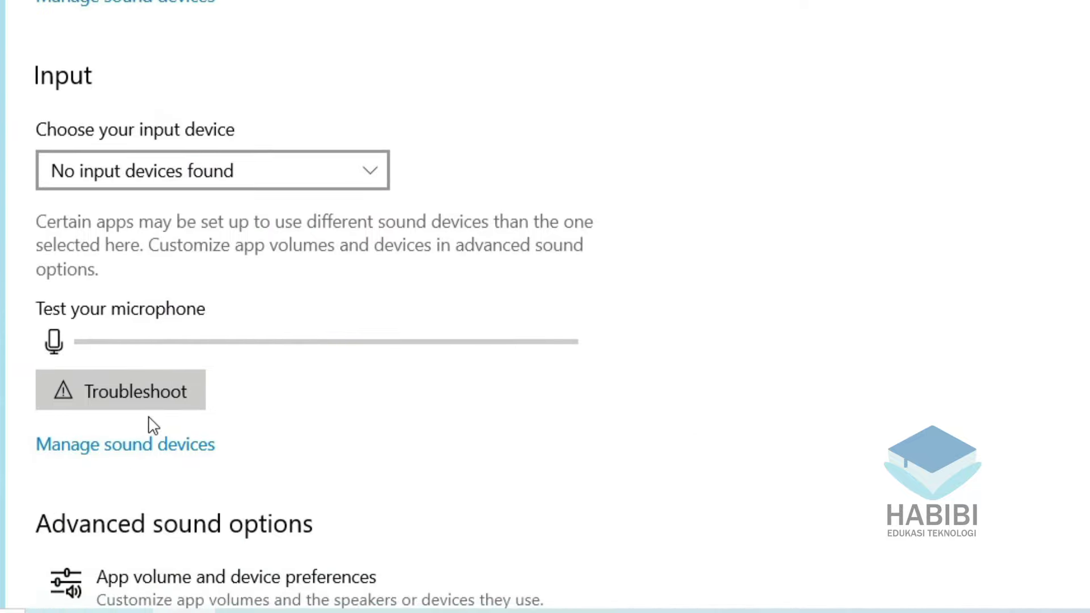
pyautogui.click(149, 448)
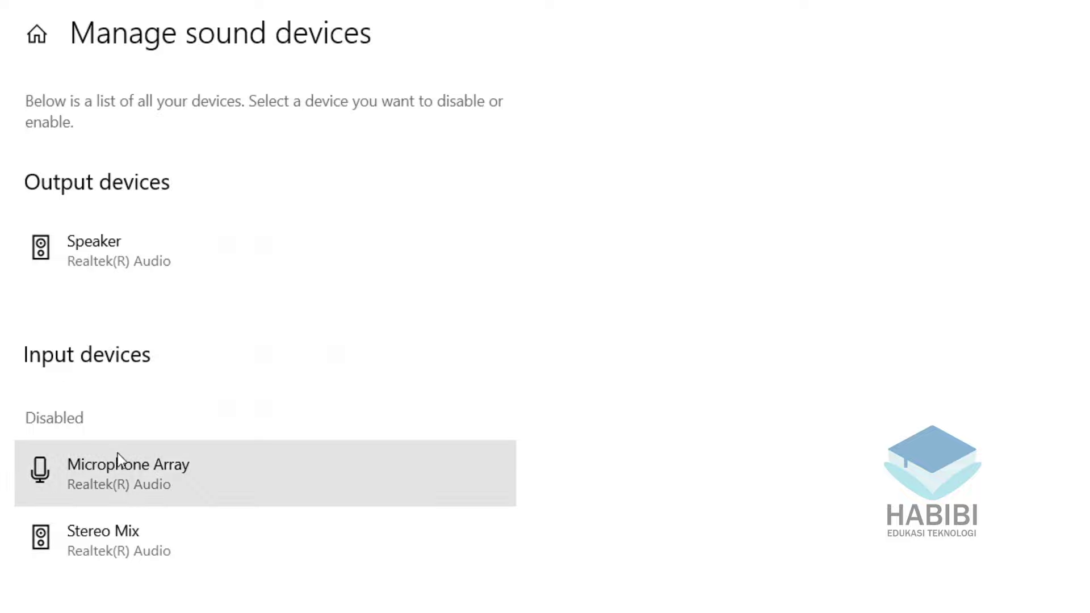
pyautogui.click(166, 476)
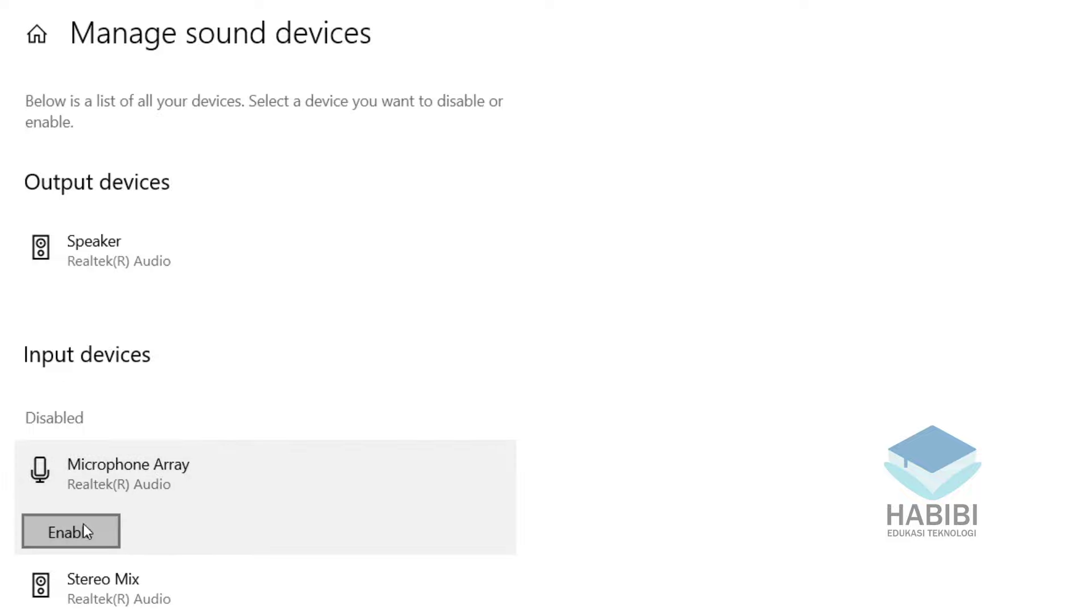
pyautogui.click(77, 530)
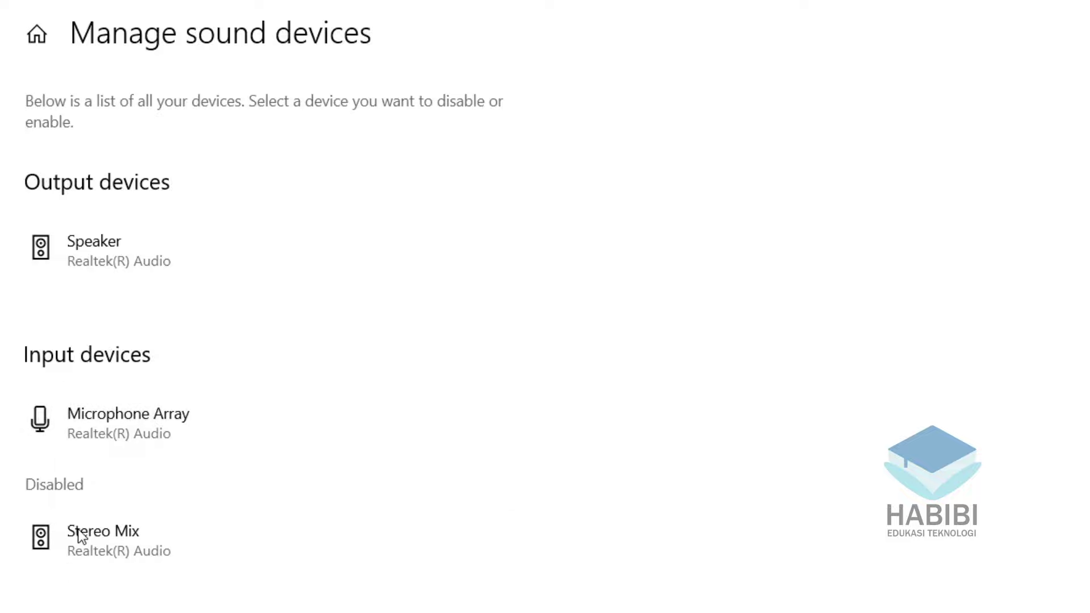
pyautogui.click(91, 540)
pyautogui.click(65, 599)
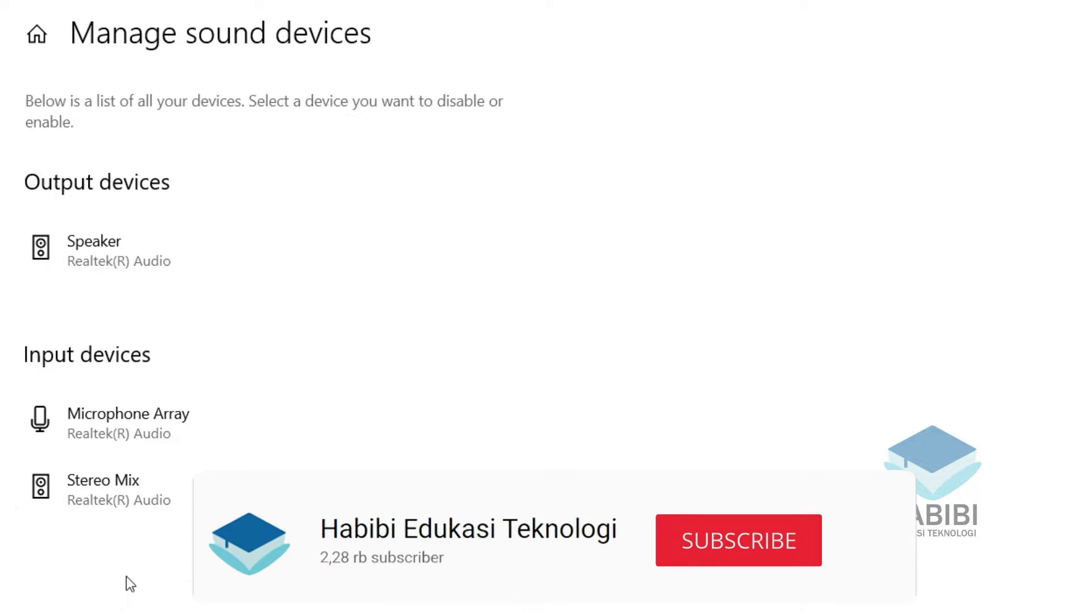
# - Return to the Sound settings and check which input devices can be chosen
pyautogui.click(5, 7)
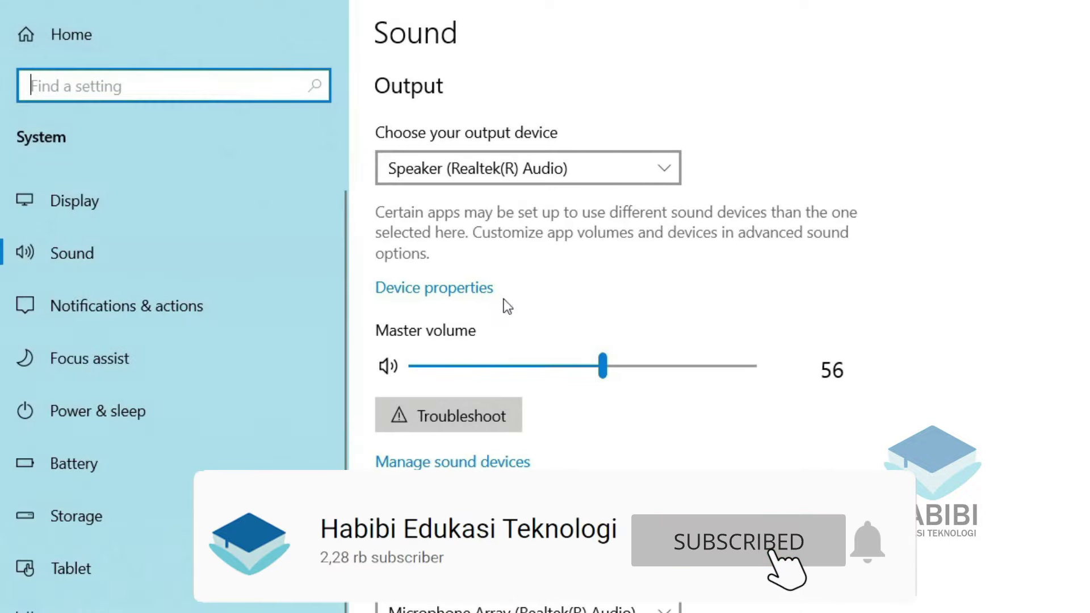
pyautogui.click(545, 475)
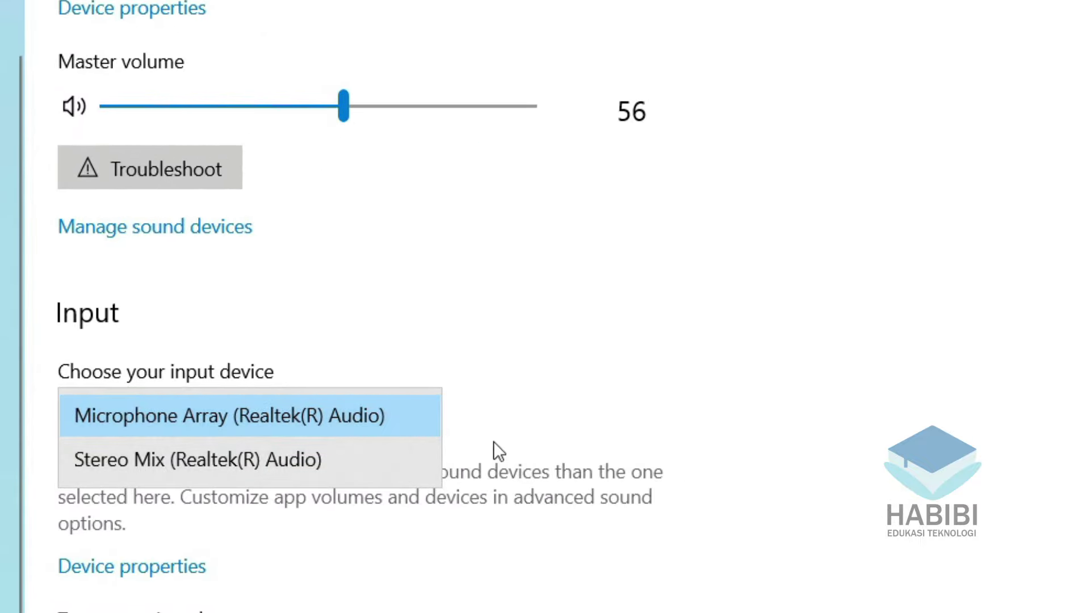
pyautogui.click(510, 428)
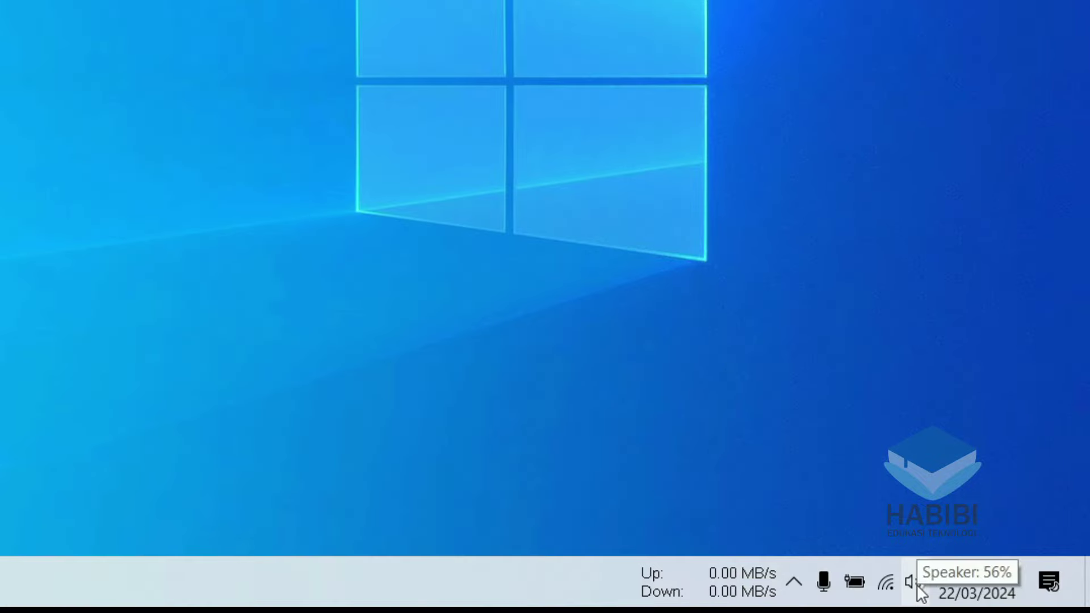
# - Disable the Microphone Array among the recording devices in the classic Sound dialog, and enable it again
pyautogui.rightClick(990, 594)
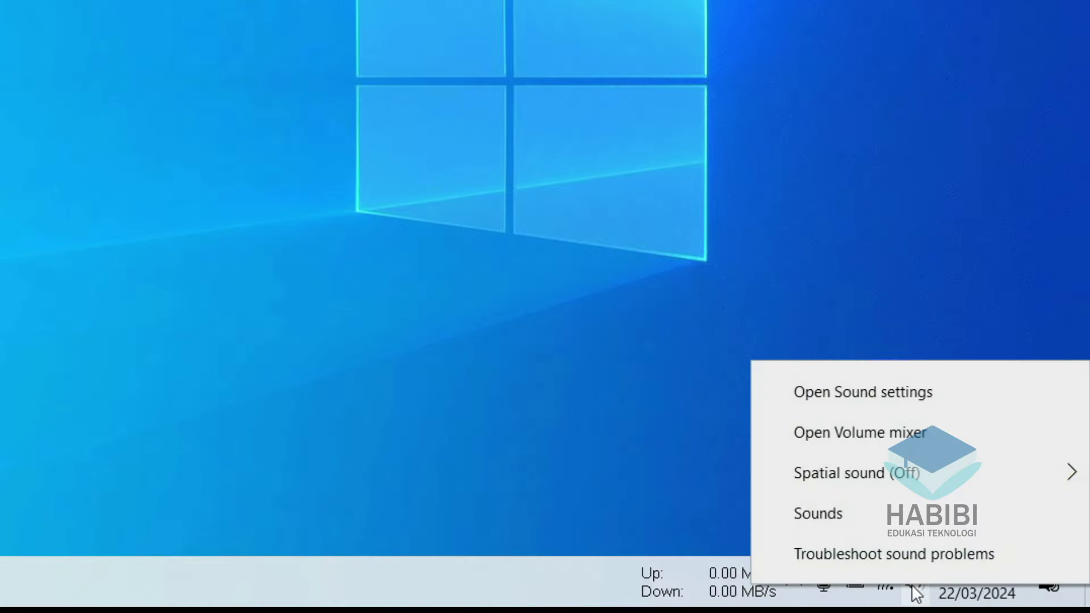
pyautogui.click(879, 519)
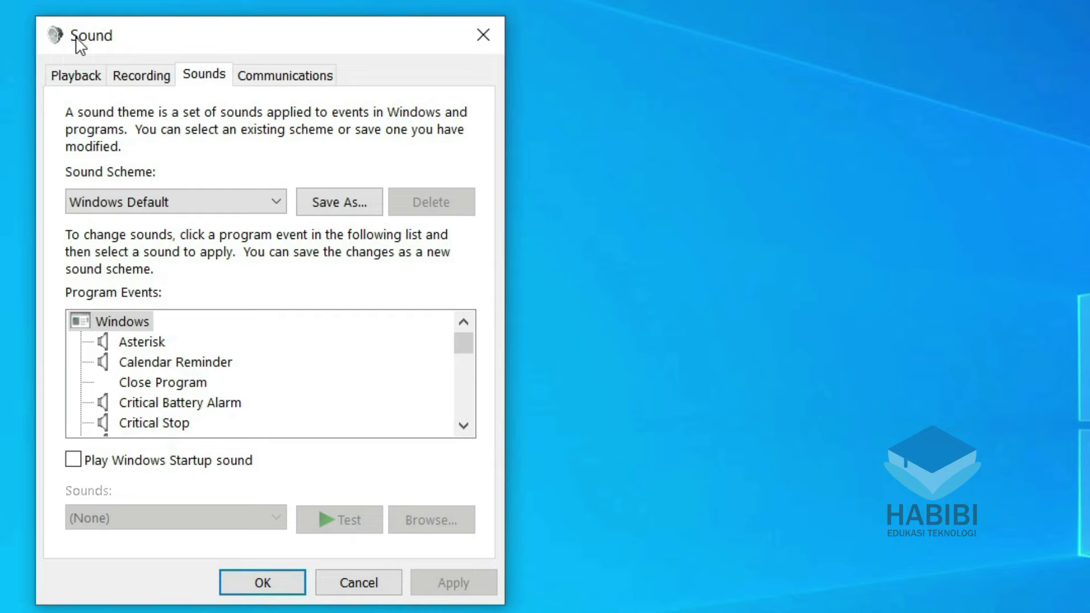
pyautogui.click(143, 77)
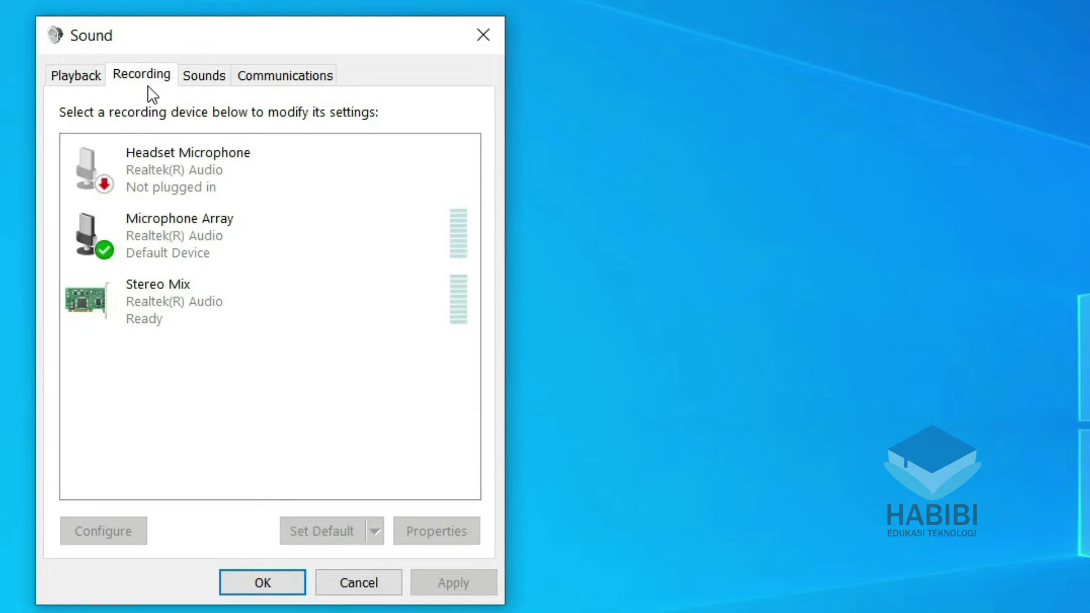
pyautogui.click(232, 243)
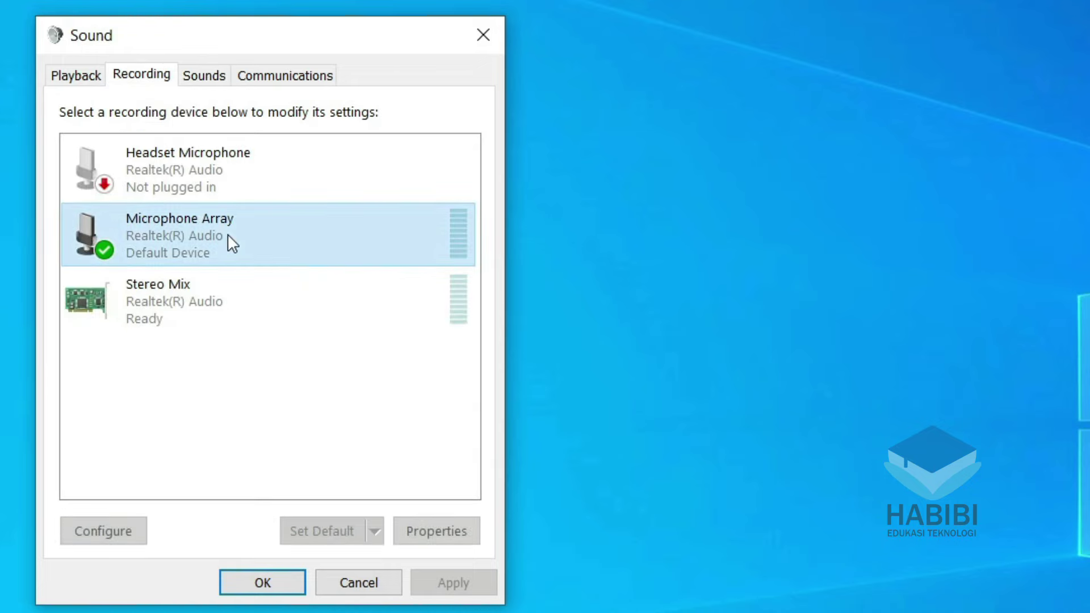
pyautogui.rightClick(185, 237)
pyautogui.click(271, 276)
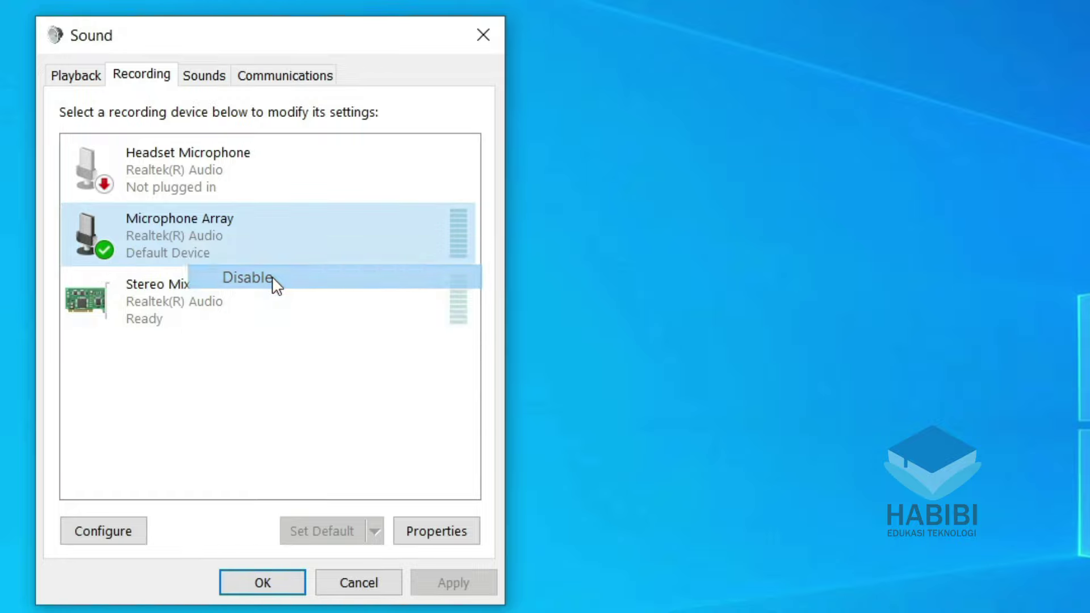
pyautogui.rightClick(171, 251)
pyautogui.click(209, 263)
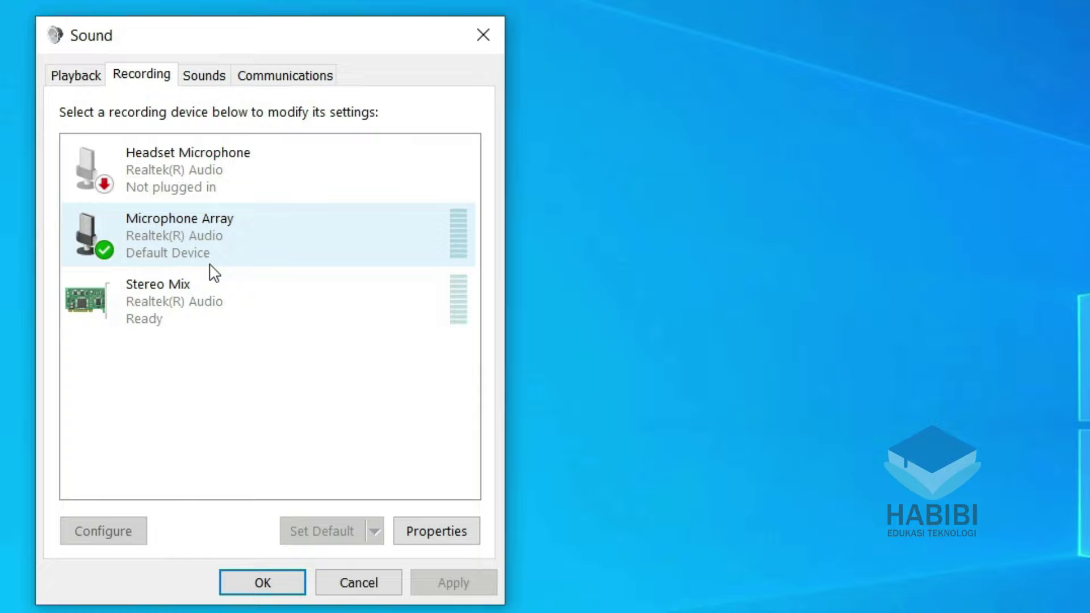
pyautogui.click(294, 585)
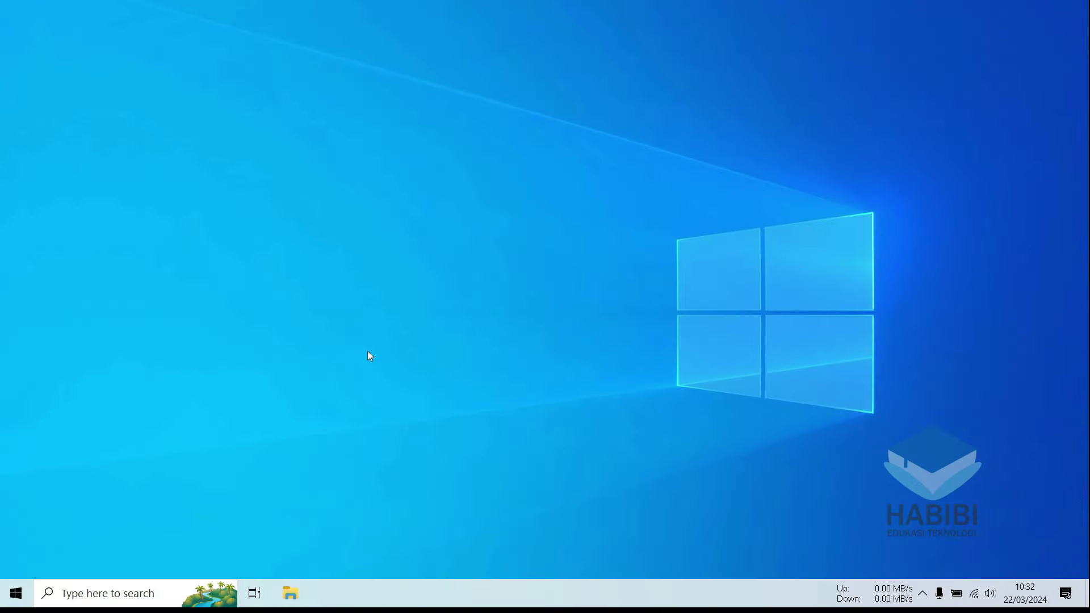
# - Open Voice Recorder, make a test recording about 3 seconds long, and close the app
pyautogui.press('super')
pyautogui.write('voi')
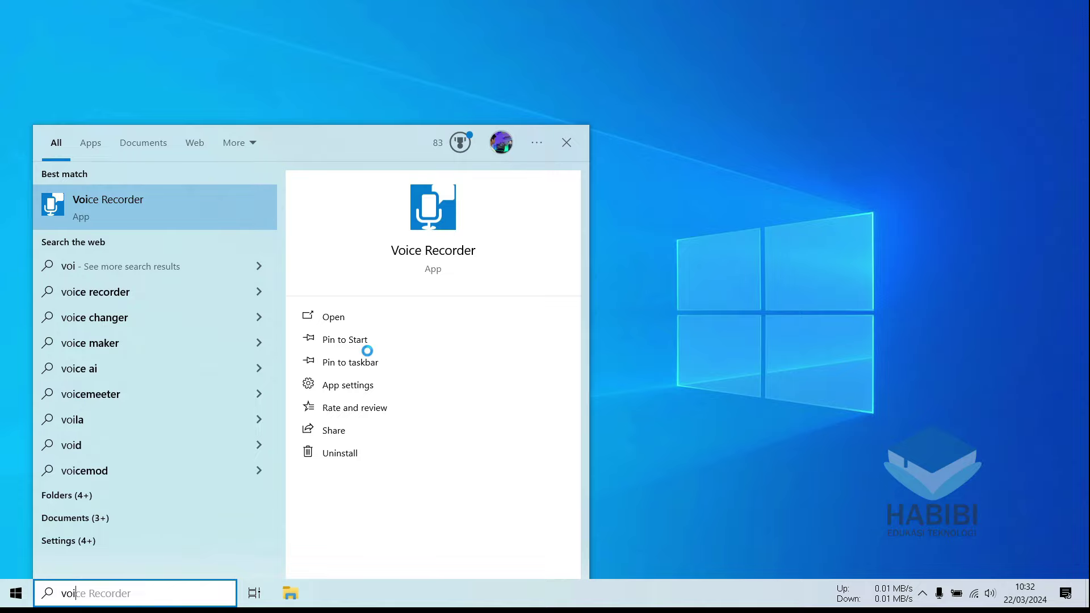
pyautogui.write('ce')
pyautogui.press('Return')
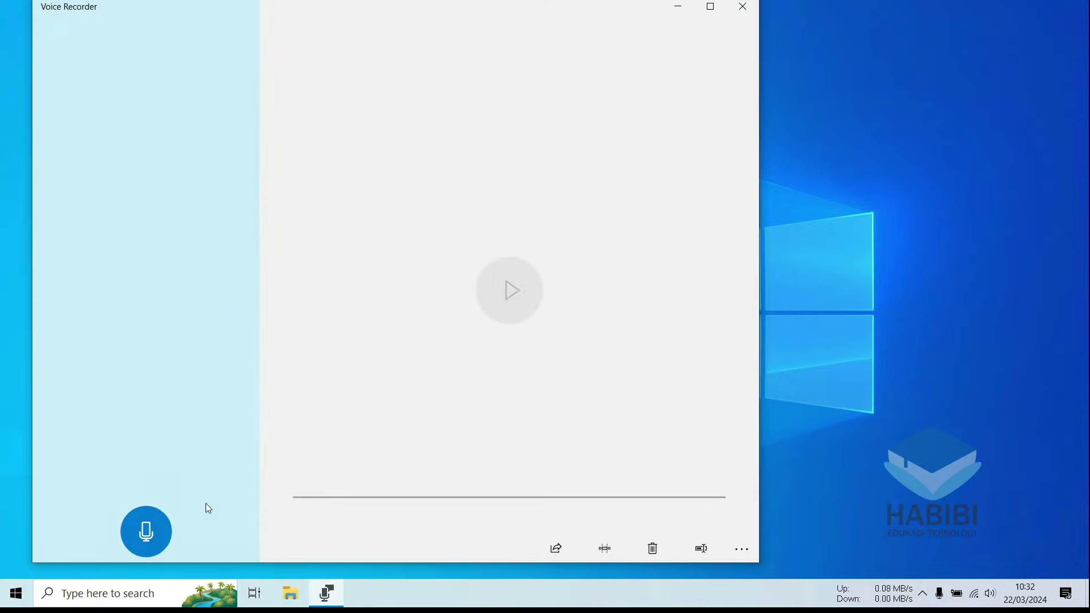
pyautogui.click(150, 533)
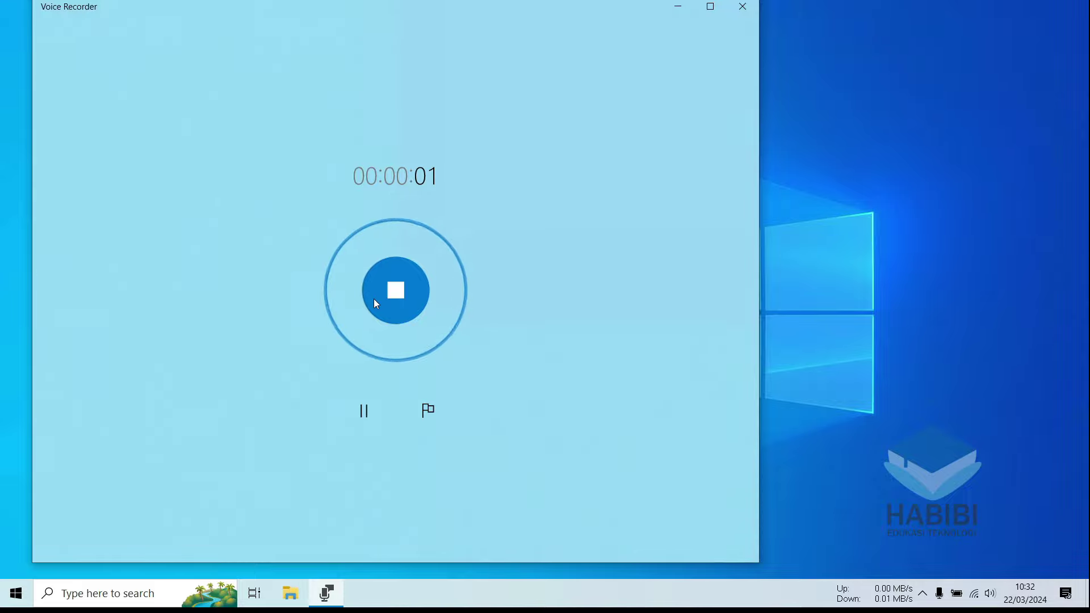
pyautogui.click(375, 297)
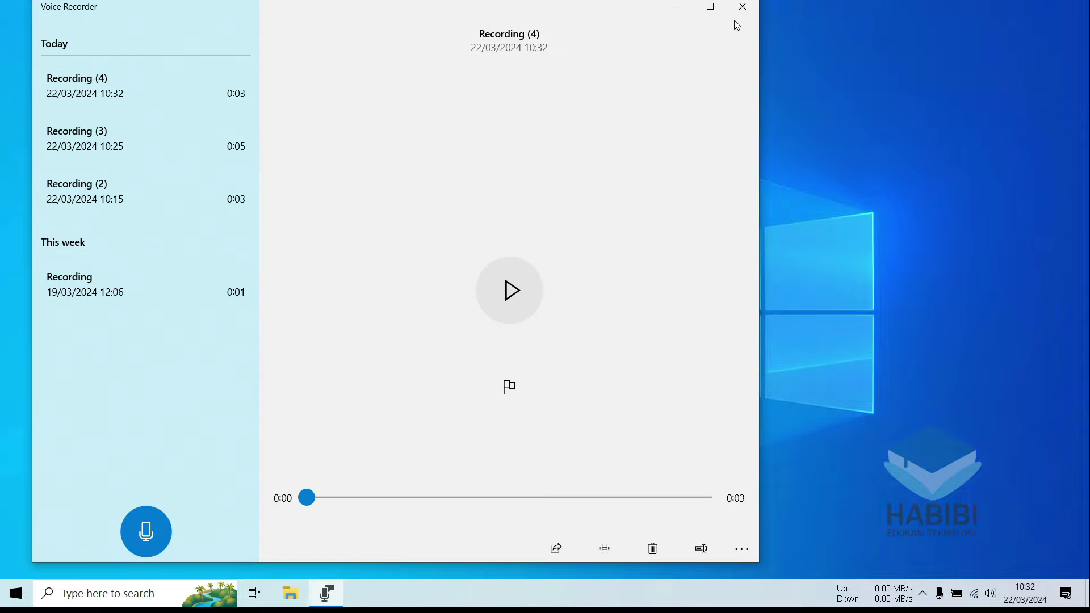
pyautogui.click(743, 7)
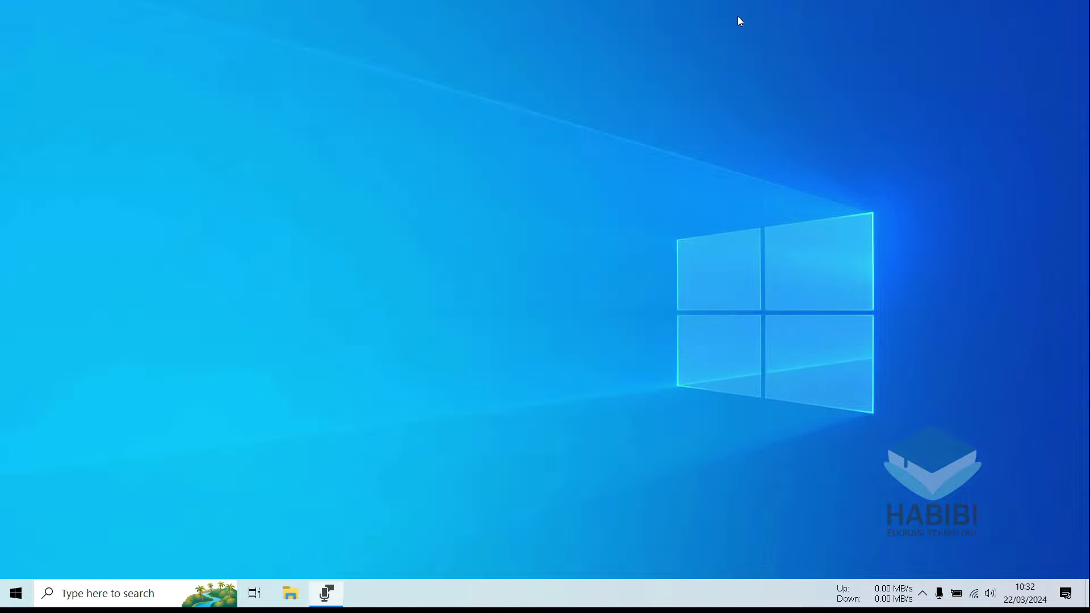
# - Open Discord, check the input device choices in its voice settings, and run and stop a mic test
pyautogui.press('super')
pyautogui.write('disc')
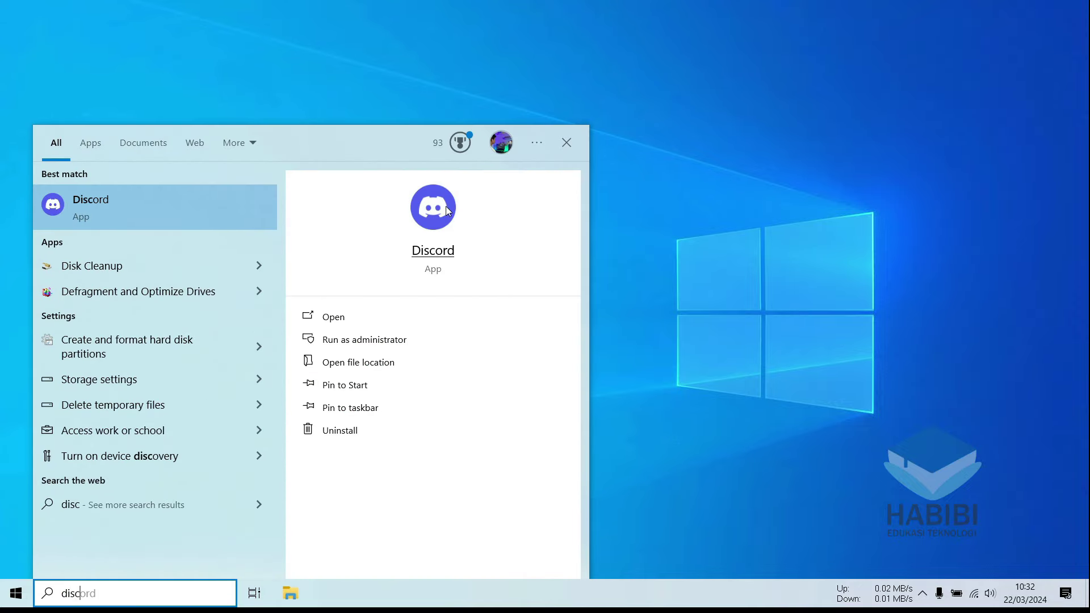
pyautogui.click(101, 209)
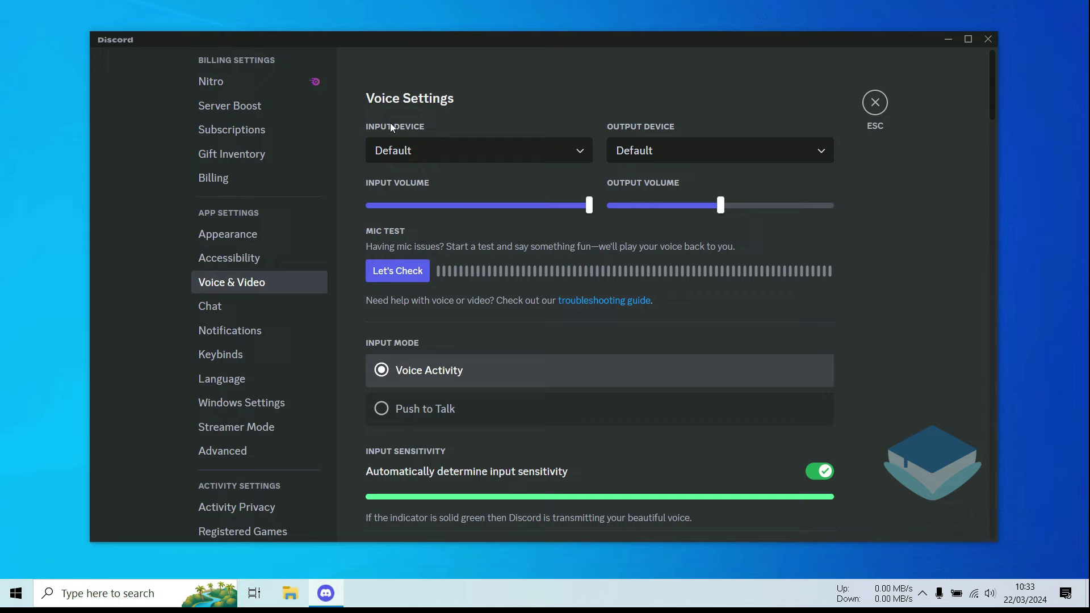
pyautogui.click(580, 151)
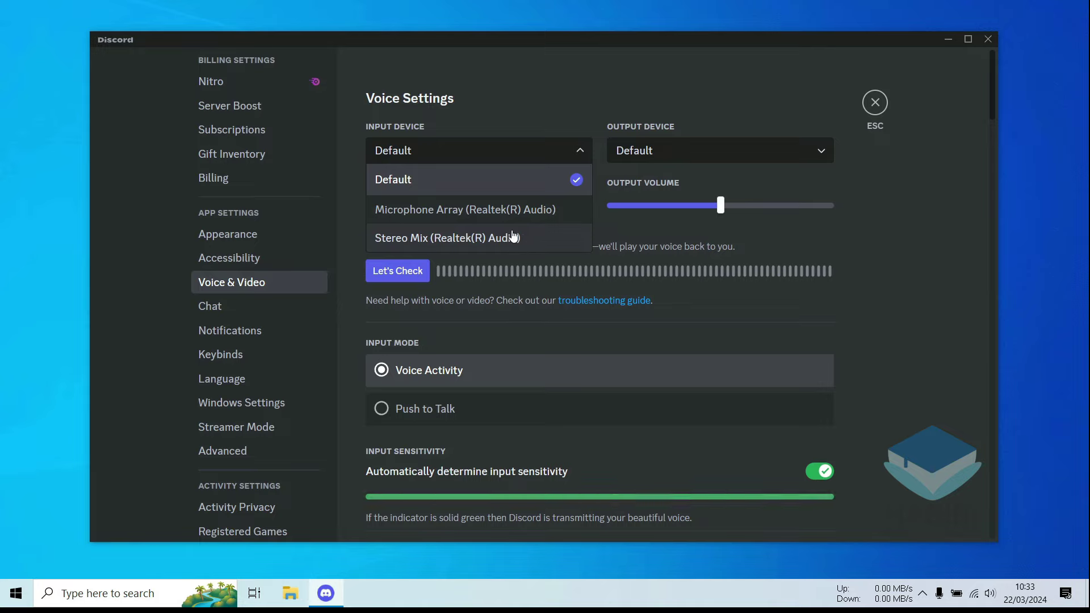
pyautogui.click(410, 279)
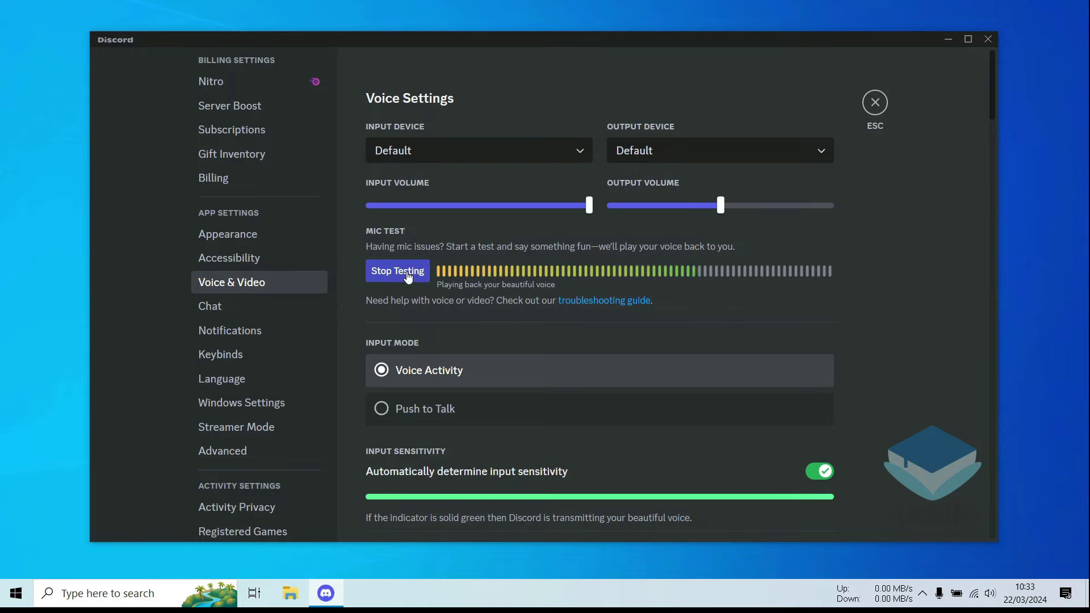
pyautogui.click(408, 276)
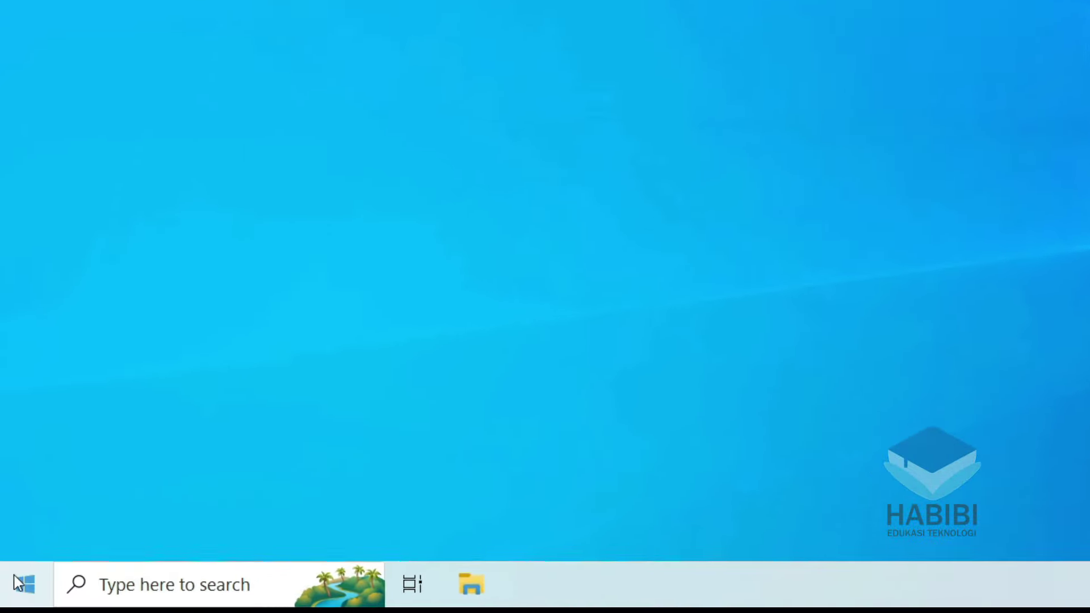
# - Try to uninstall the Realtek(R) Audio device listed under Sound, video and game controllers in Device Manager
pyautogui.rightClick(16, 593)
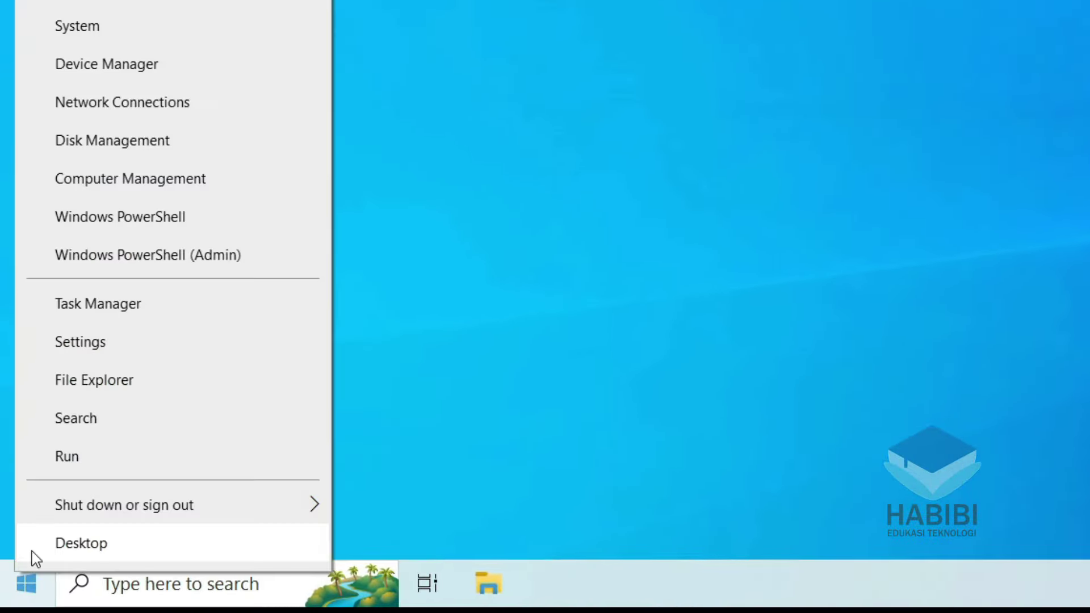
pyautogui.click(157, 67)
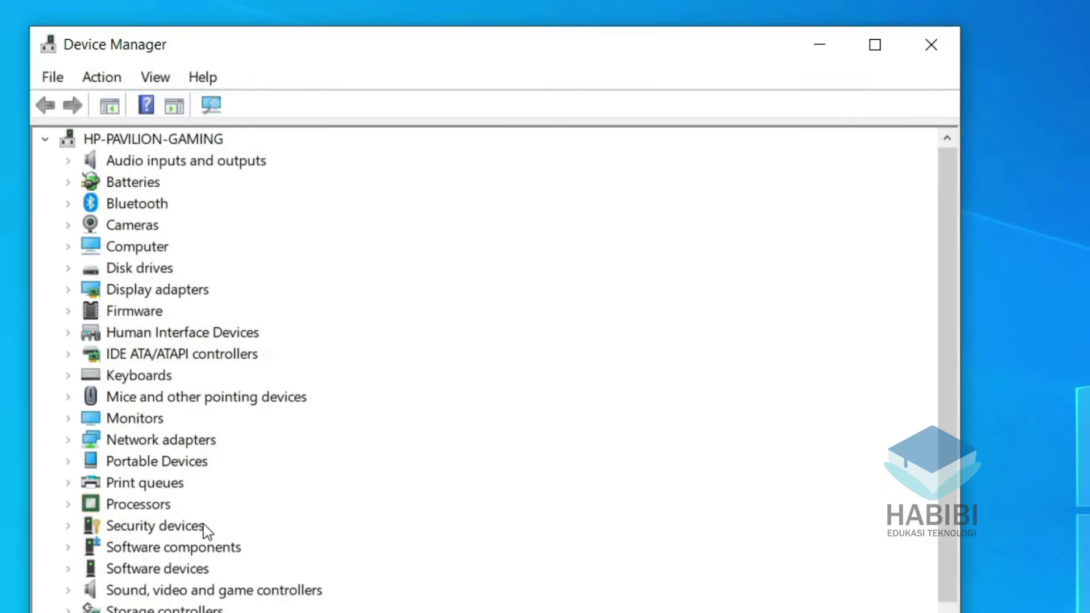
pyautogui.scroll(-1, 205, 531)
pyautogui.click(210, 525)
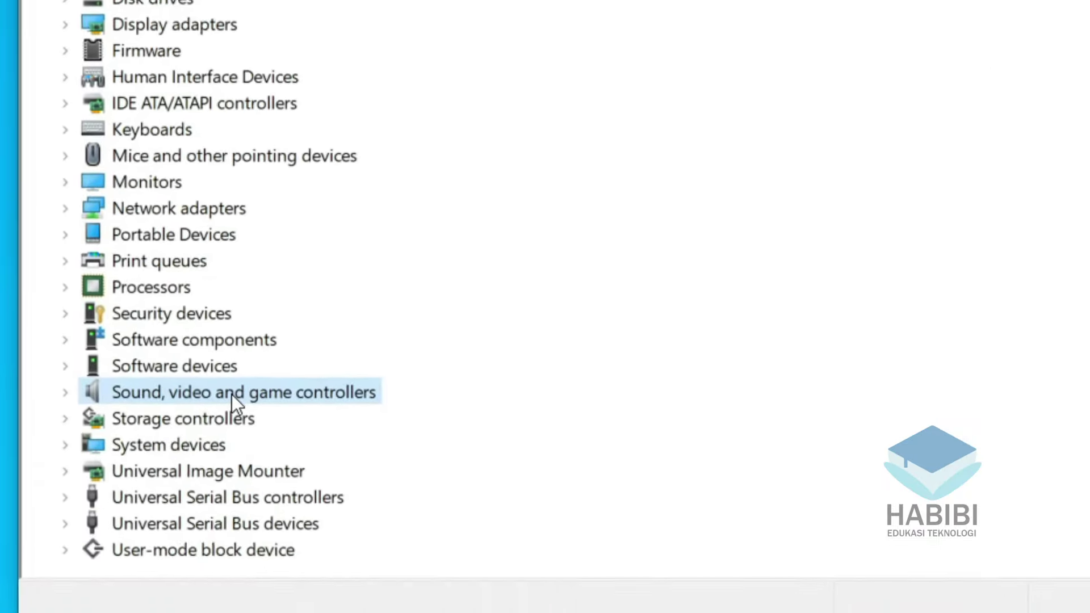
pyautogui.doubleClick(231, 394)
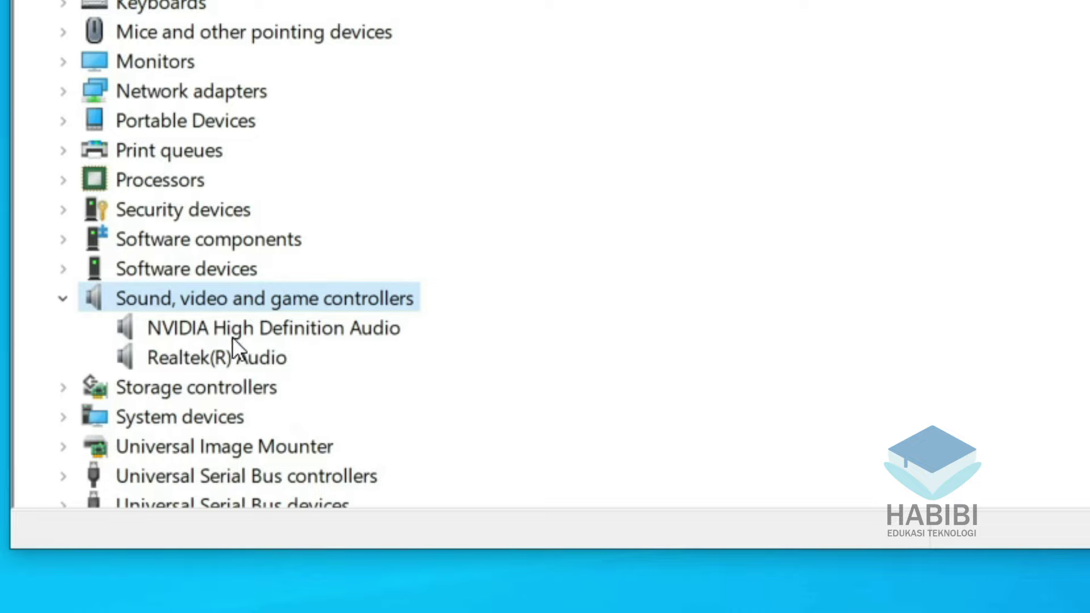
pyautogui.click(231, 363)
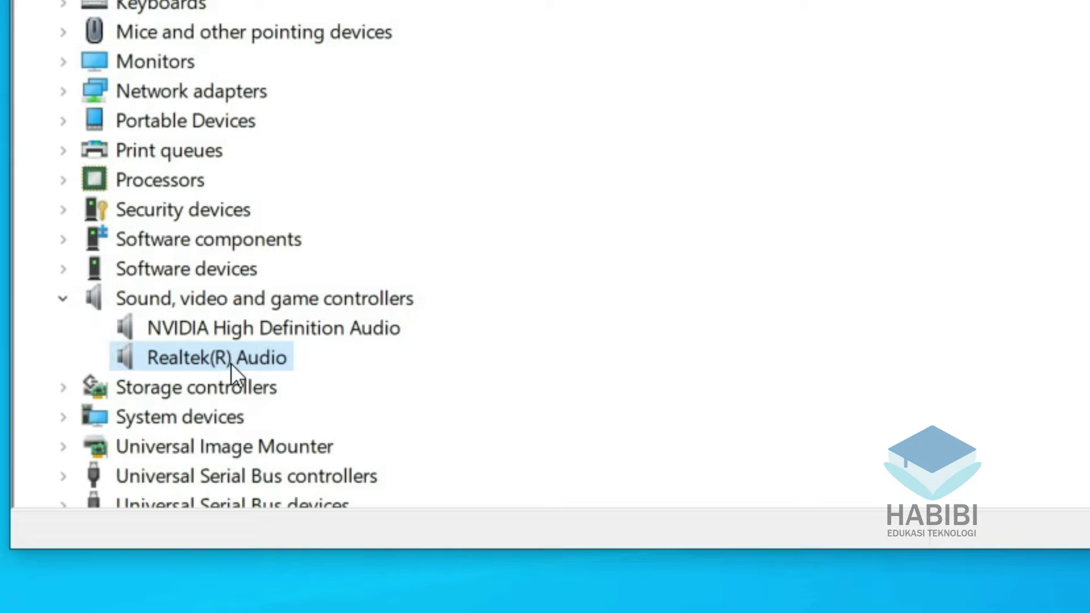
pyautogui.rightClick(231, 363)
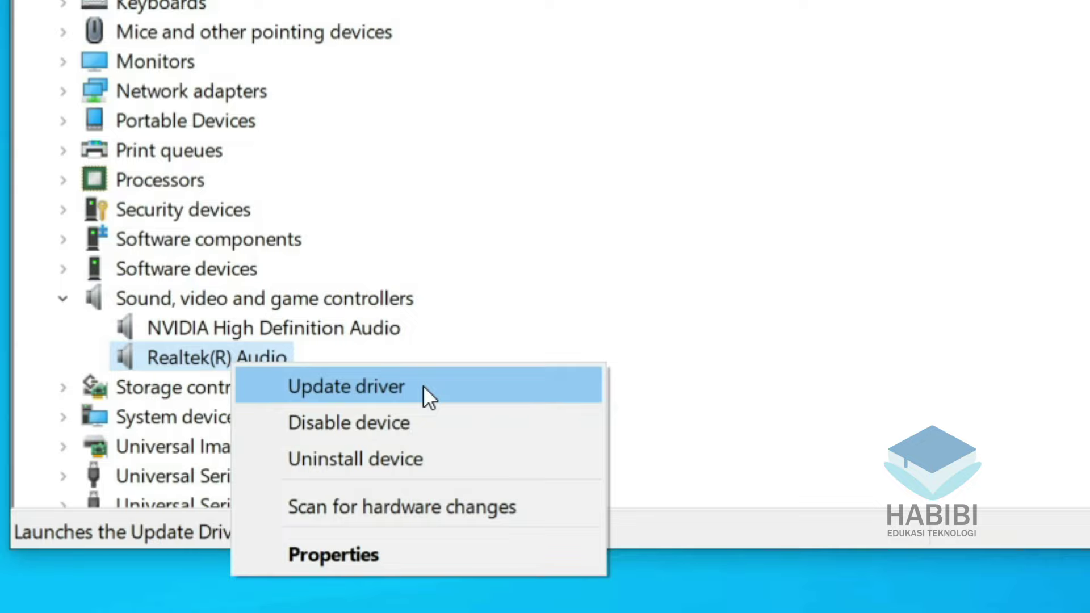
pyautogui.click(431, 460)
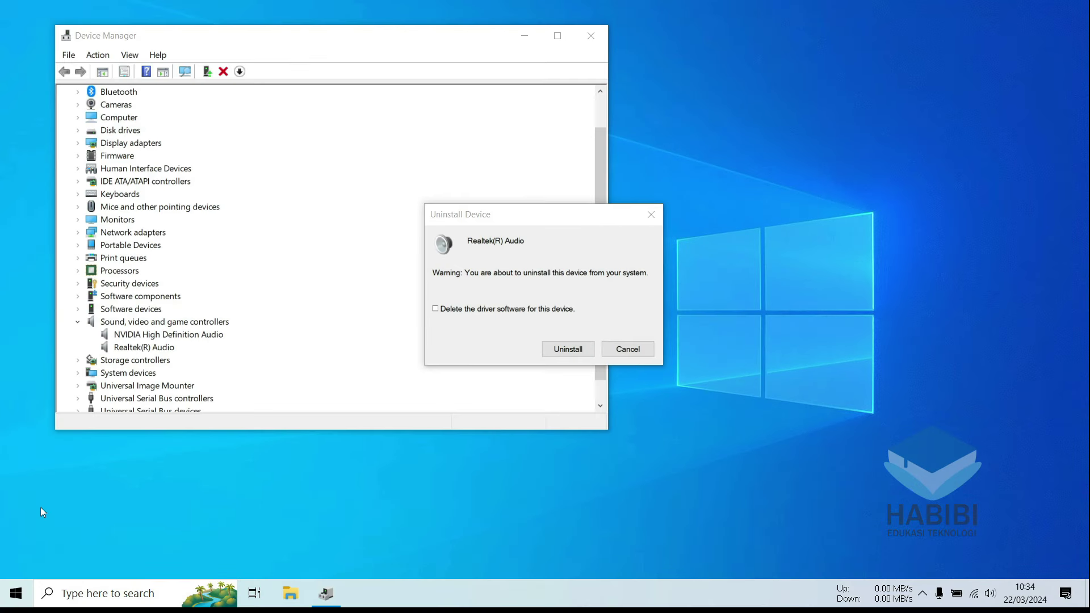
pyautogui.press('super')
pyautogui.click(602, 270)
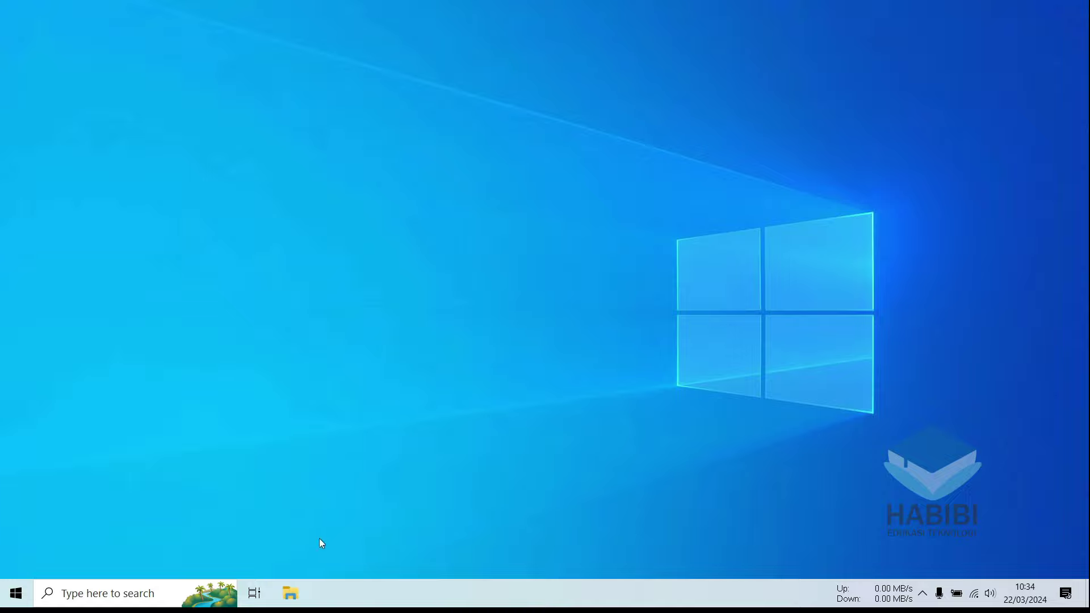
# - Search Windows for Discord and check its option to run as administrator
pyautogui.click(102, 590)
pyautogui.write('dis')
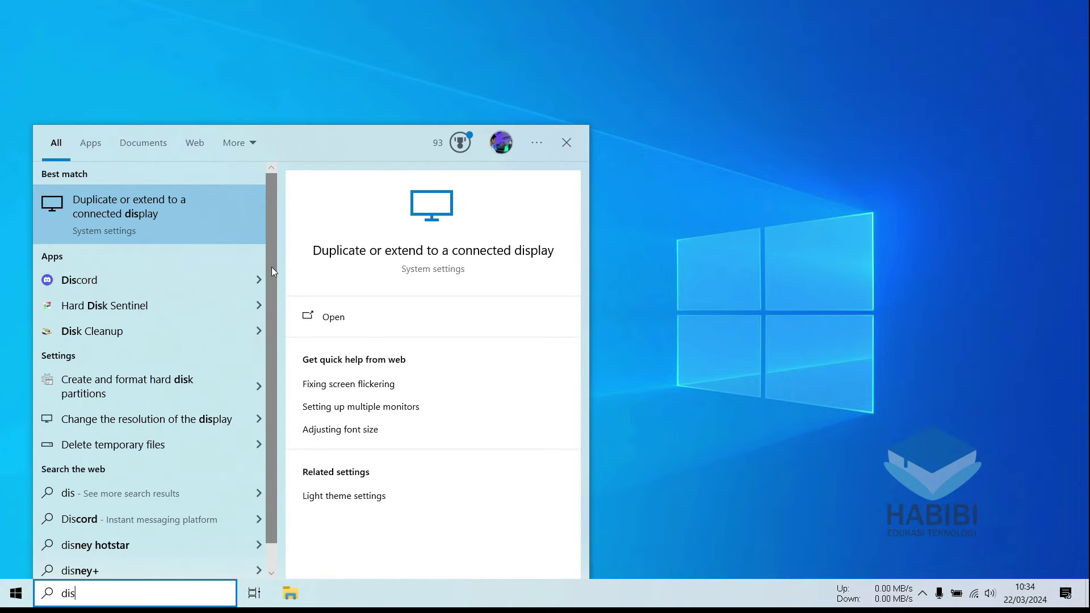
pyautogui.click(259, 278)
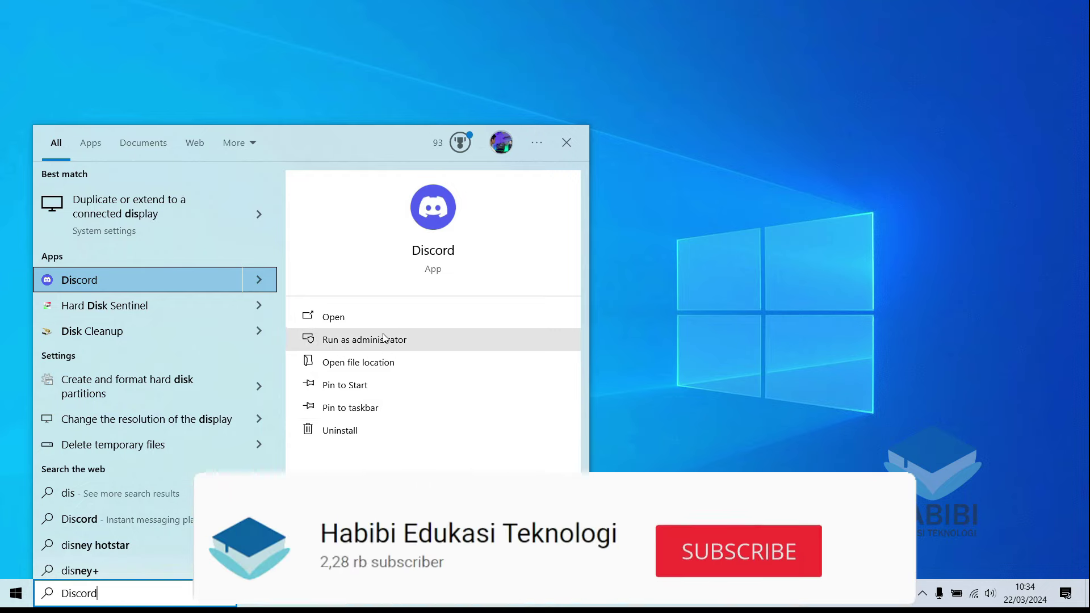
pyautogui.click(611, 323)
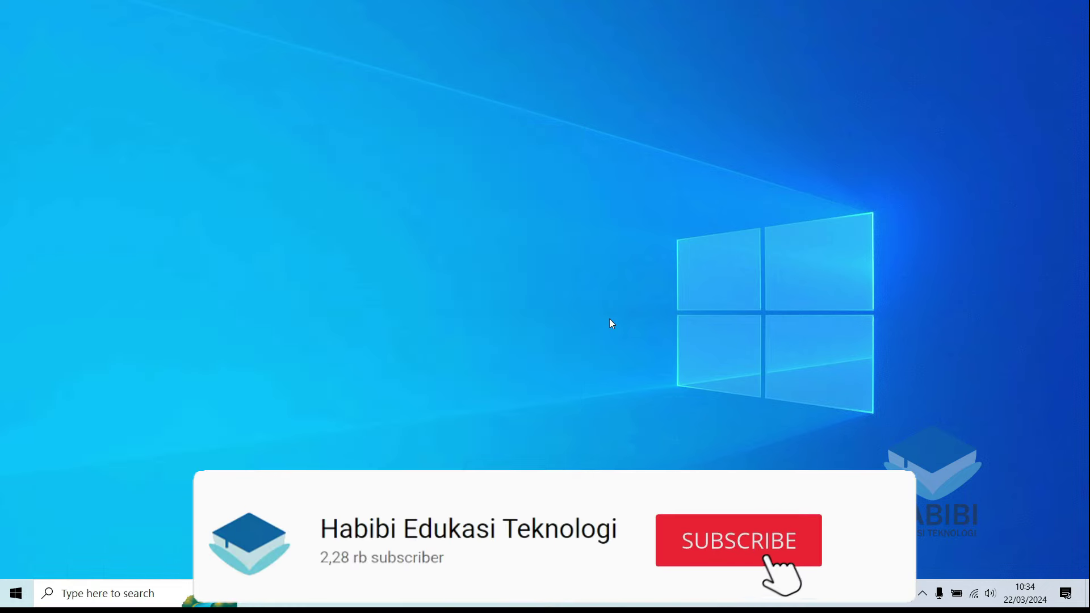